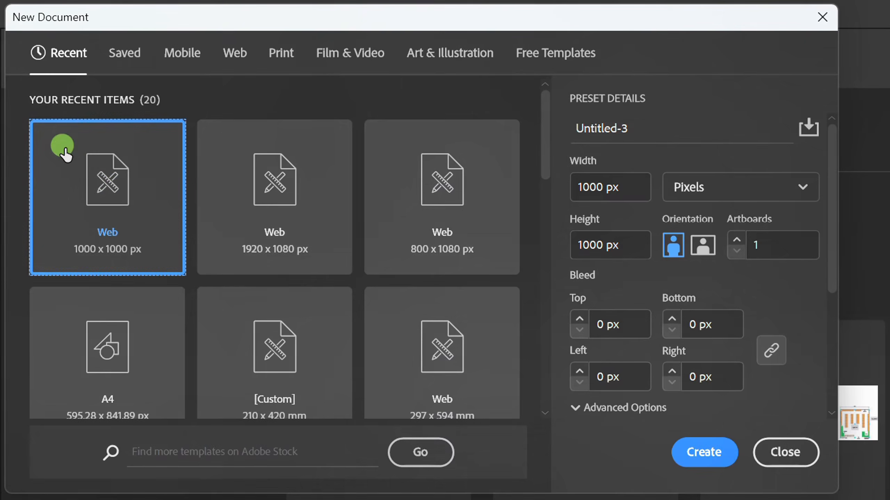
# Create a new web document measuring 1000 by 1000 px.
pyautogui.click(631, 186)
pyautogui.click(632, 247)
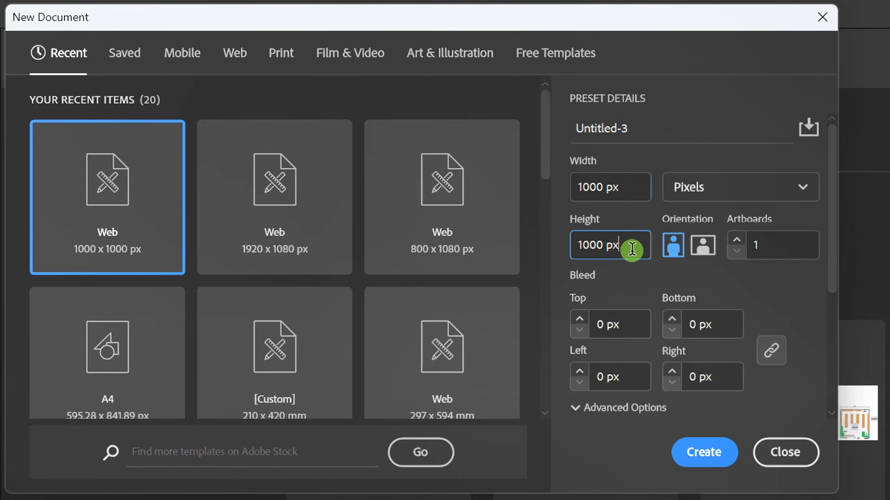
pyautogui.click(696, 452)
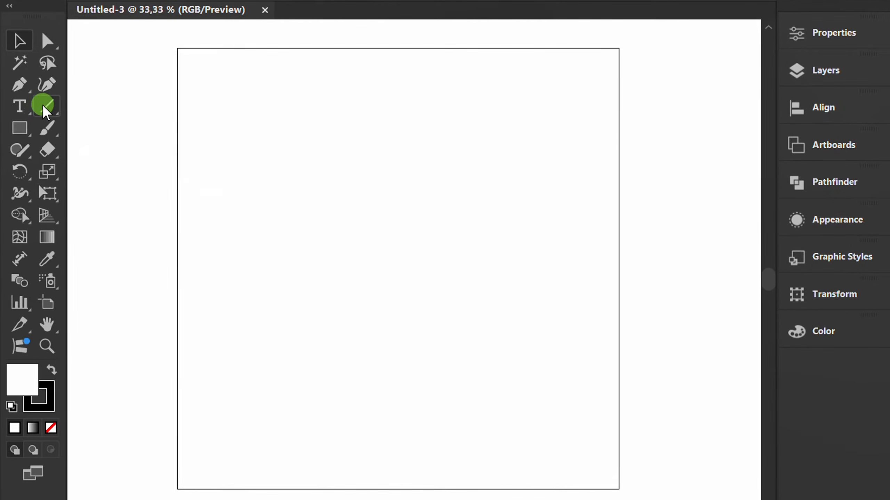
# Draw both corner-to-corner diagonals plus the horizontal and vertical centre lines across the artboard with the Line Segment tool.
pyautogui.click(42, 105)
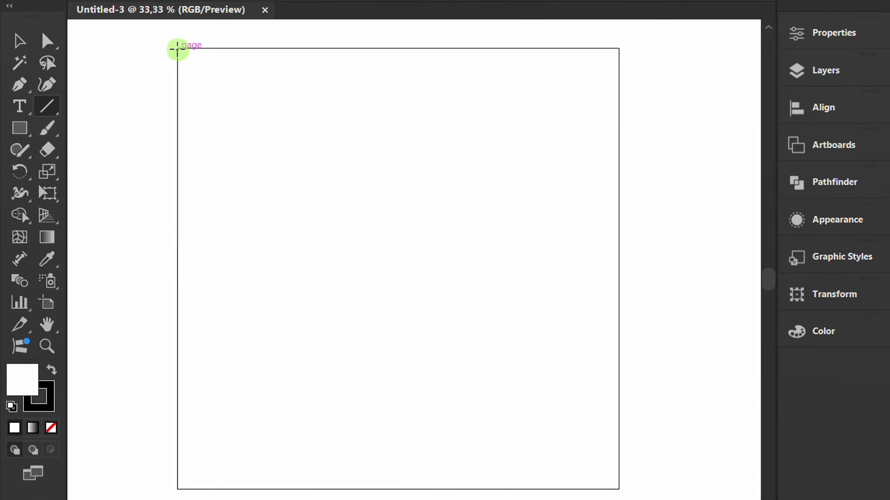
pyautogui.moveTo(177, 48)
pyautogui.mouseDown()
pyautogui.moveTo(234, 136)
pyautogui.moveTo(618, 489)
pyautogui.mouseUp()
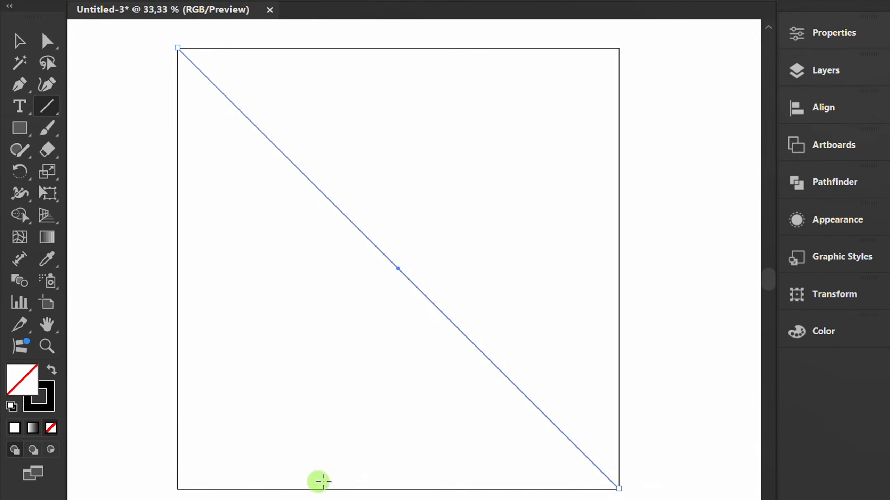
pyautogui.moveTo(177, 489)
pyautogui.mouseDown()
pyautogui.moveTo(536, 185)
pyautogui.moveTo(619, 48)
pyautogui.mouseUp()
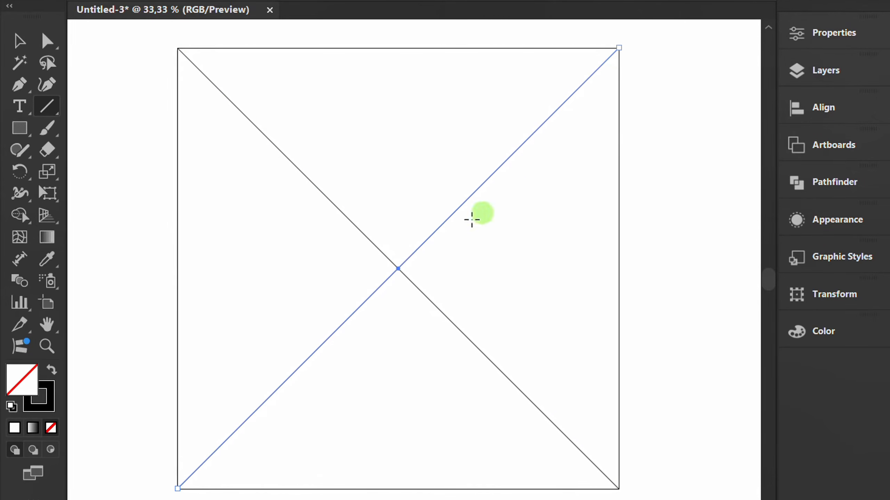
pyautogui.moveTo(177, 269); pyautogui.dragTo(618, 269)
pyautogui.moveTo(398, 47); pyautogui.dragTo(398, 489)
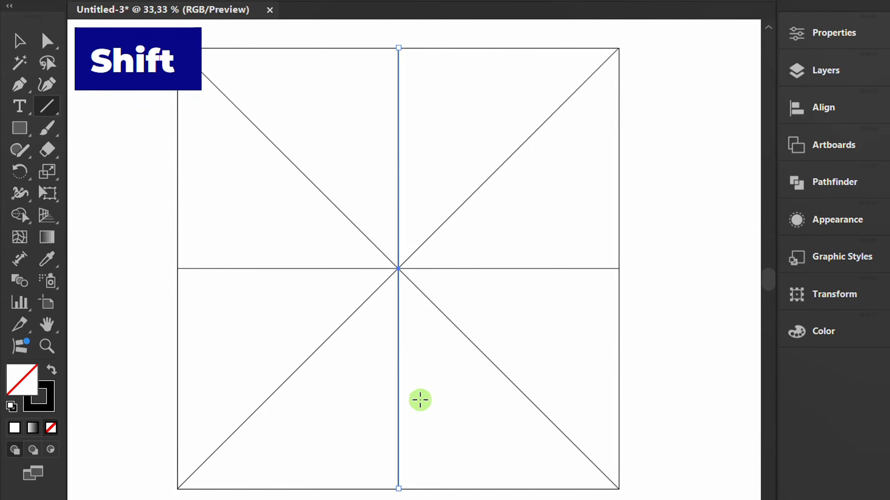
# Create a 500 by 500 px square on the artboard with the Rectangle tool.
pyautogui.click(14, 128)
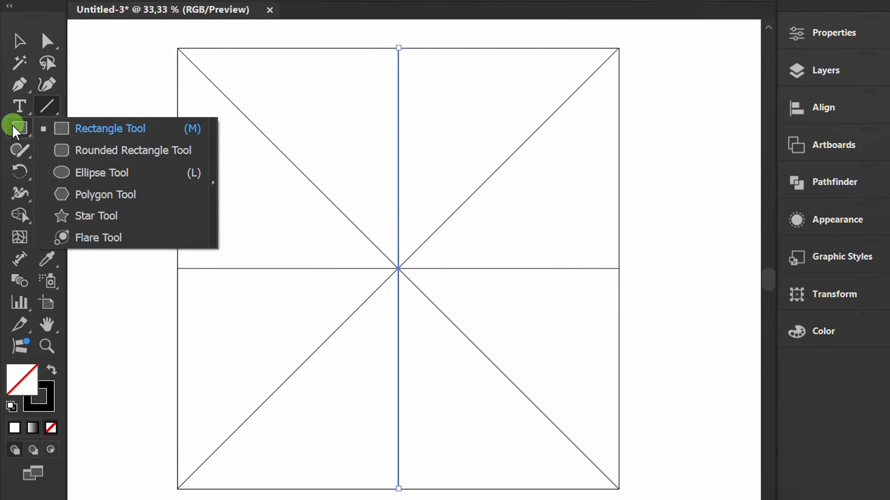
pyautogui.click(103, 129)
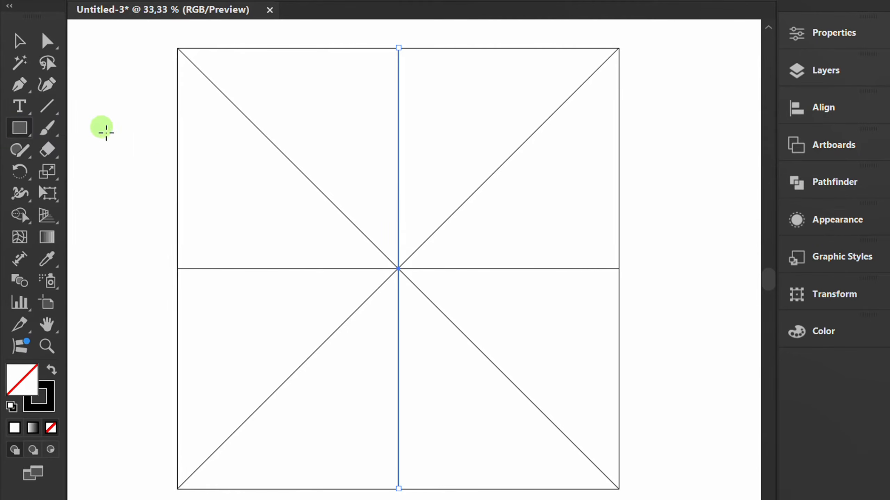
pyautogui.click(231, 181)
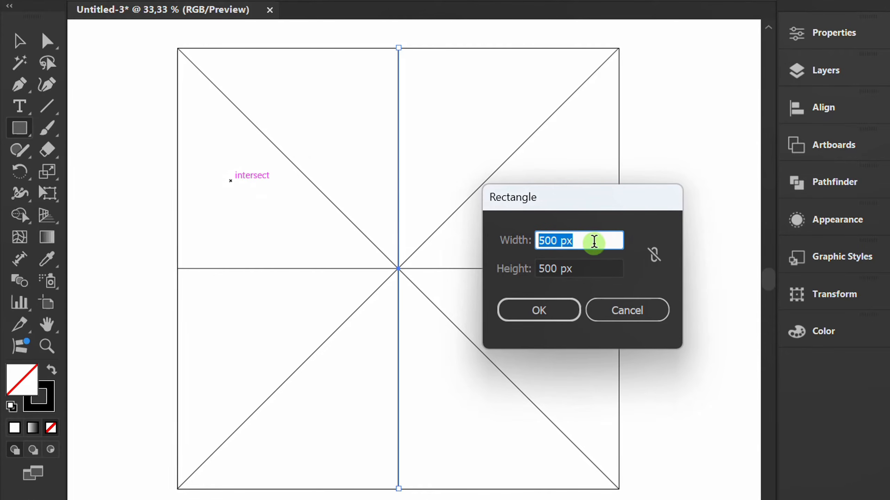
pyautogui.click(590, 264)
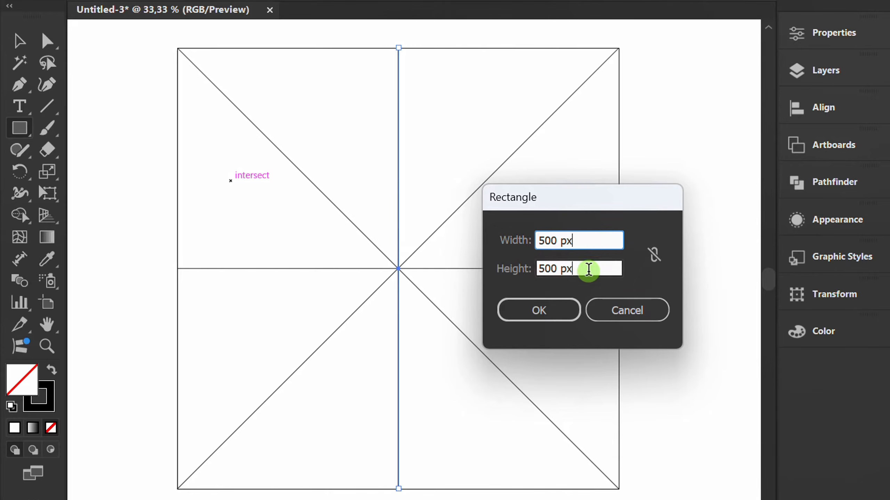
pyautogui.click(548, 317)
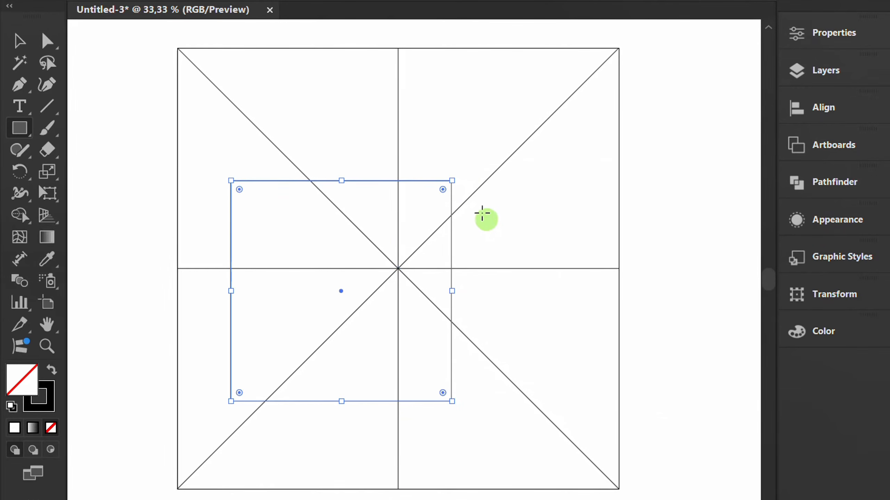
# Rotate the square to 315° and centre it horizontally and vertically on the artboard.
pyautogui.moveTo(466, 182); pyautogui.dragTo(495, 259)
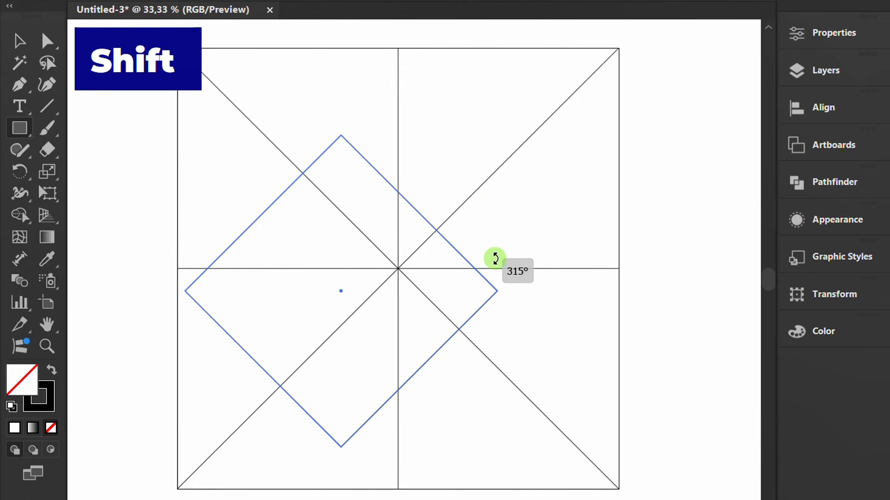
pyautogui.press('v')
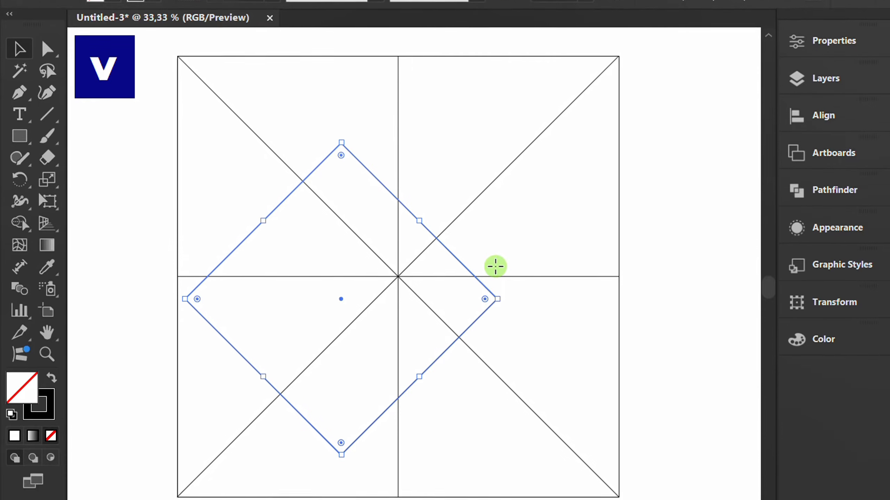
pyautogui.click(713, 22)
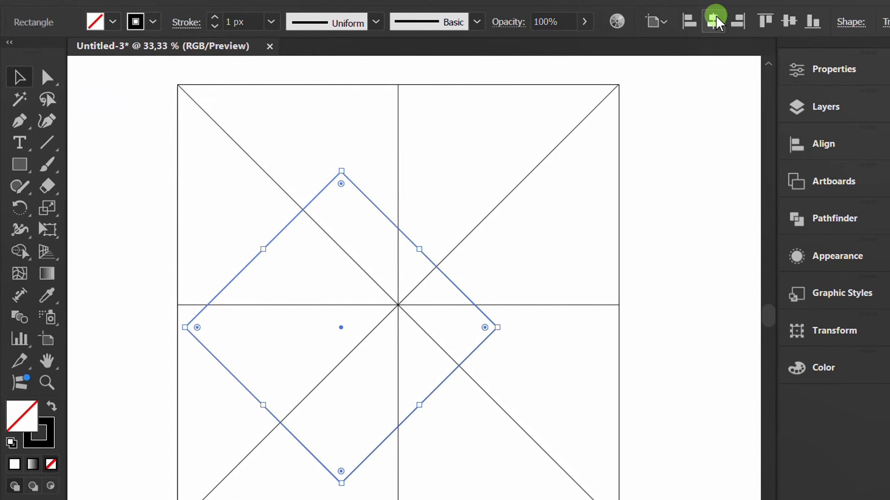
pyautogui.click(735, 23)
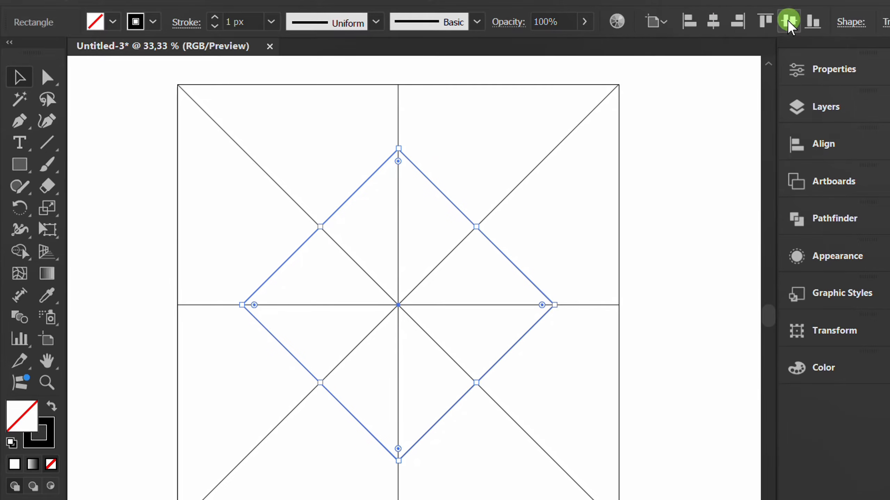
# Convert all four lines and the rotated square into guides and lock the guides.
pyautogui.click(576, 221)
pyautogui.moveTo(596, 151); pyautogui.dragTo(249, 430)
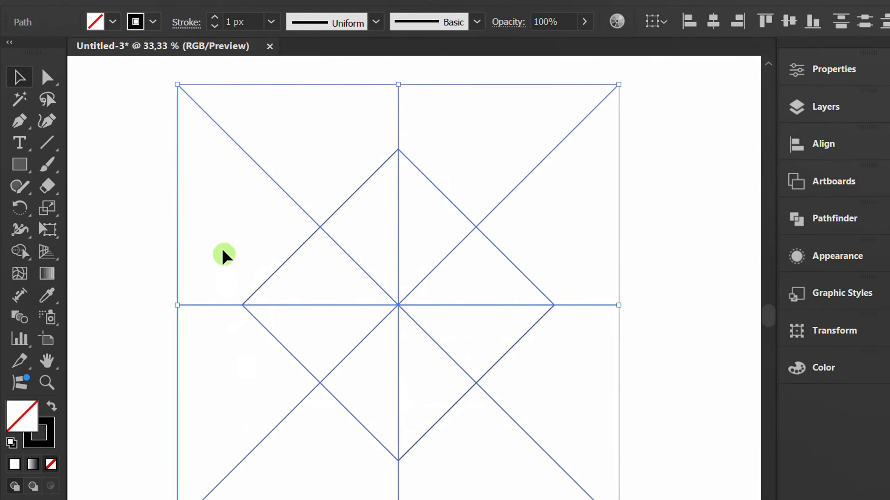
pyautogui.rightClick(215, 220)
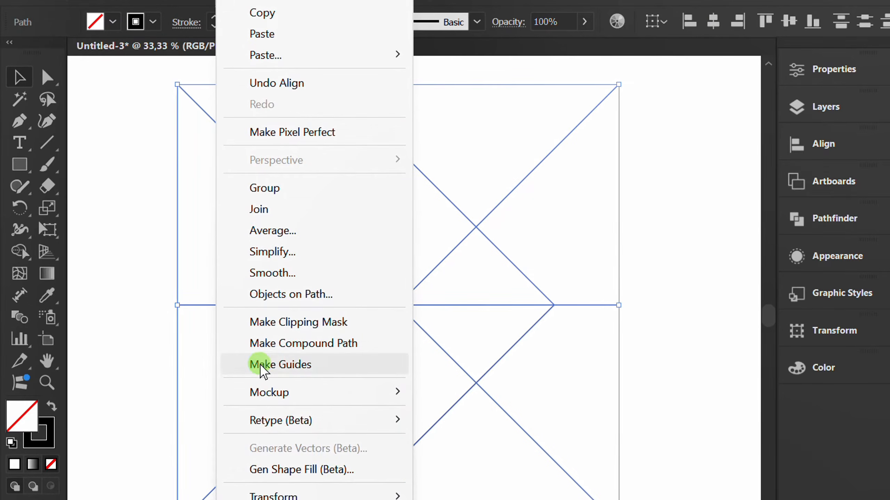
pyautogui.click(318, 367)
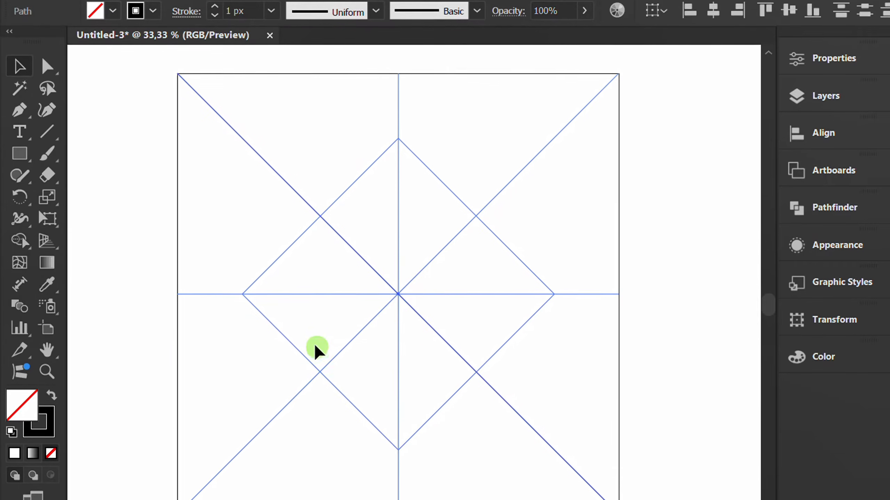
pyautogui.rightClick(232, 206)
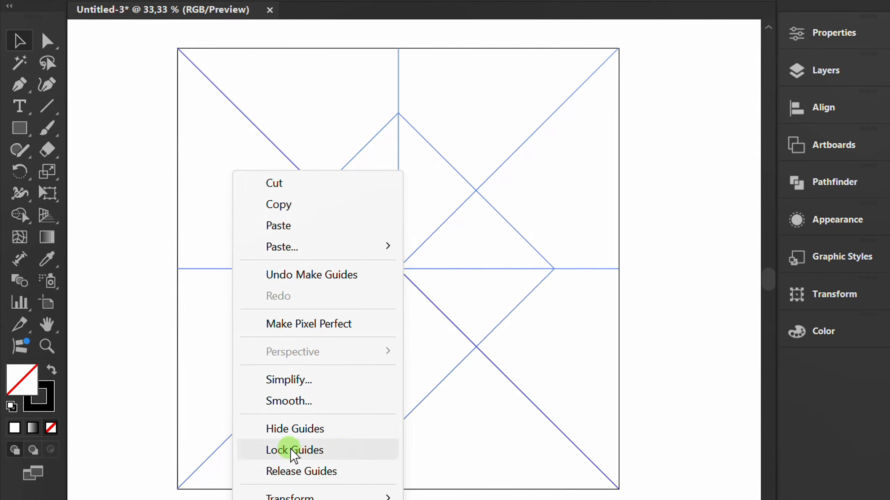
pyautogui.click(330, 451)
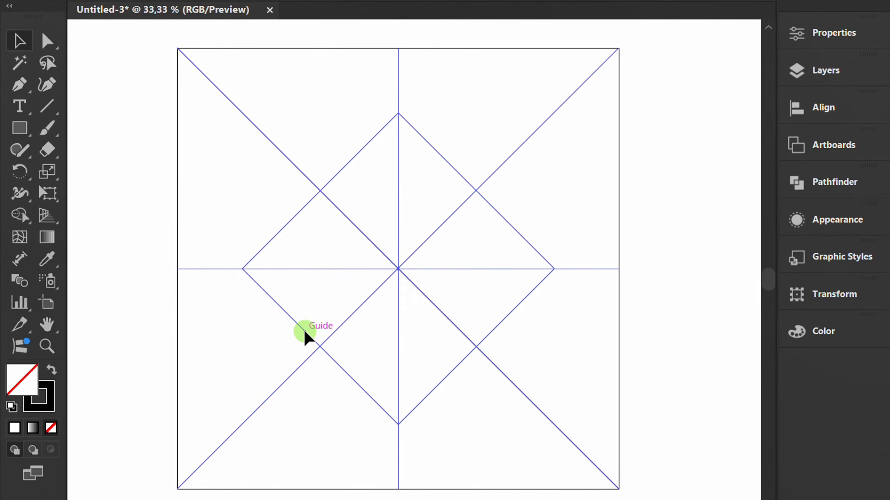
# Draw a line along the diagonal guide from the midpoint of the diamond's upper-left side to the artboard centre.
pyautogui.click(46, 108)
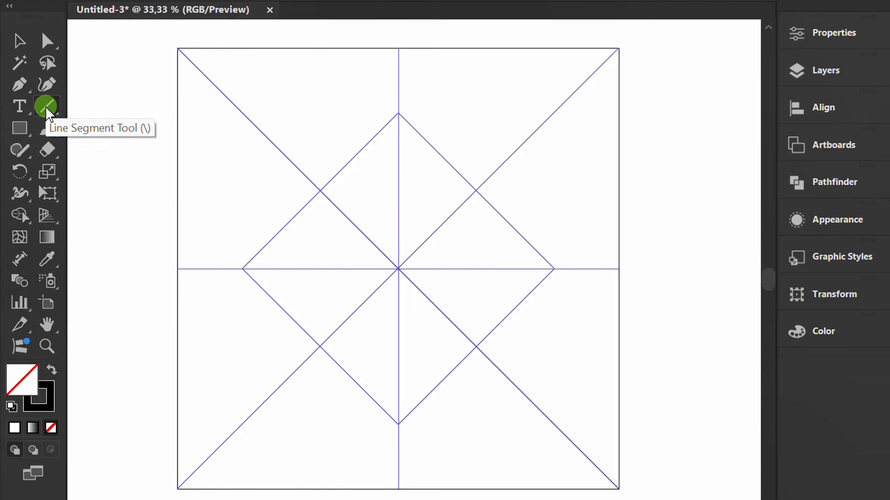
pyautogui.scroll(2, 339, 213)
pyautogui.moveTo(303, 168)
pyautogui.mouseDown()
pyautogui.moveTo(341, 235)
pyautogui.moveTo(461, 334)
pyautogui.moveTo(459, 327)
pyautogui.mouseUp()
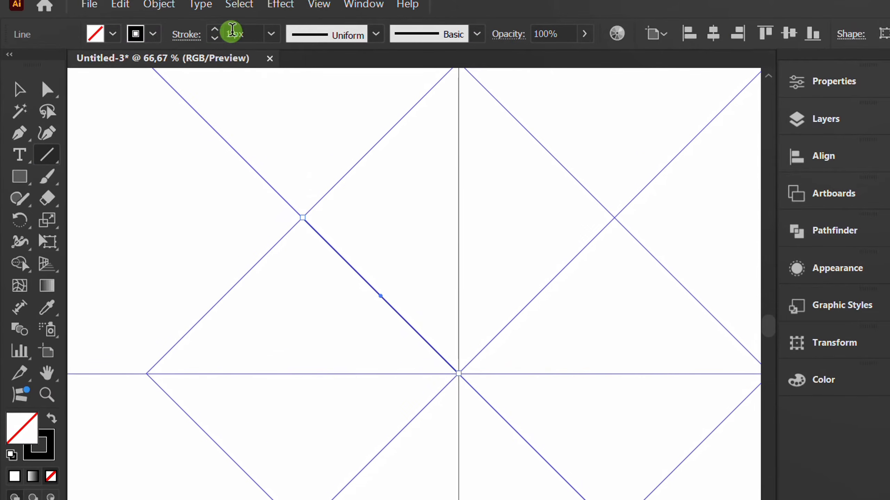
# Set the new diagonal line's stroke weight to 35 px and lock the line.
pyautogui.click(232, 31)
pyautogui.scroll(20, 245, 32)
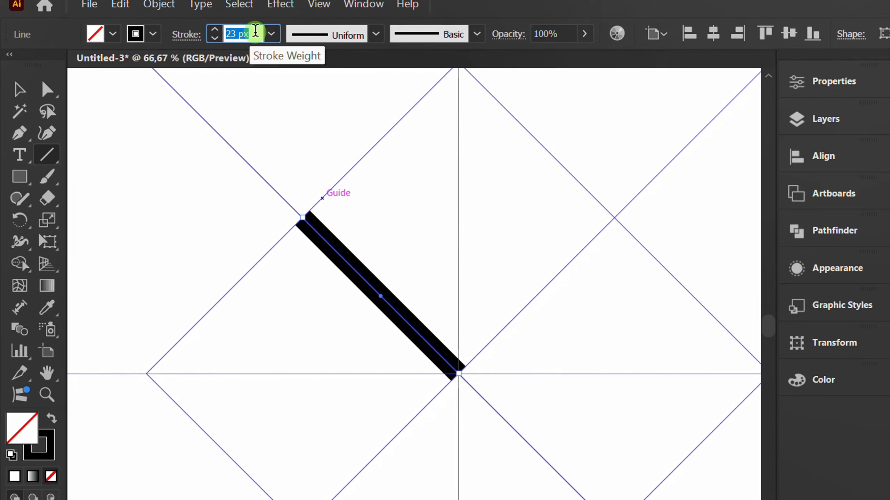
pyautogui.scroll(12, 256, 31)
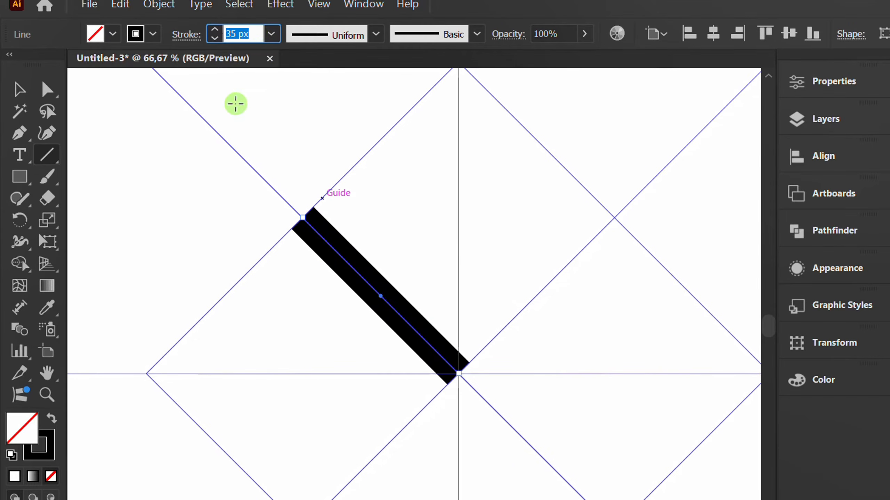
pyautogui.press('Return')
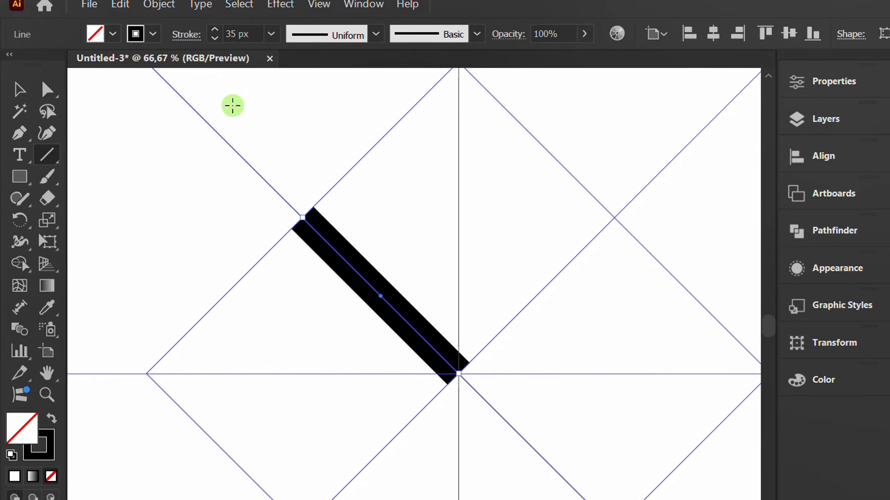
pyautogui.hotkey('ctrl', '2')
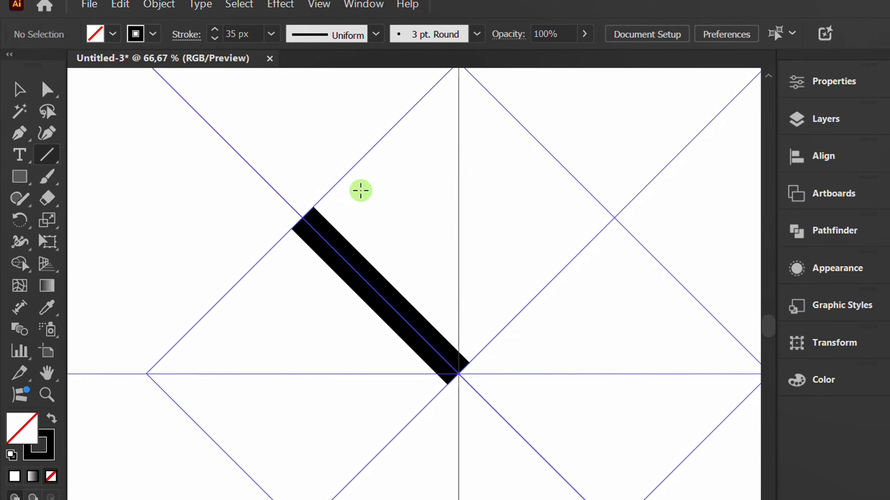
# With a blue stroke, draw a looping Curvature path from the black line's outer end, curling around and crossing itself to end above.
pyautogui.click(153, 34)
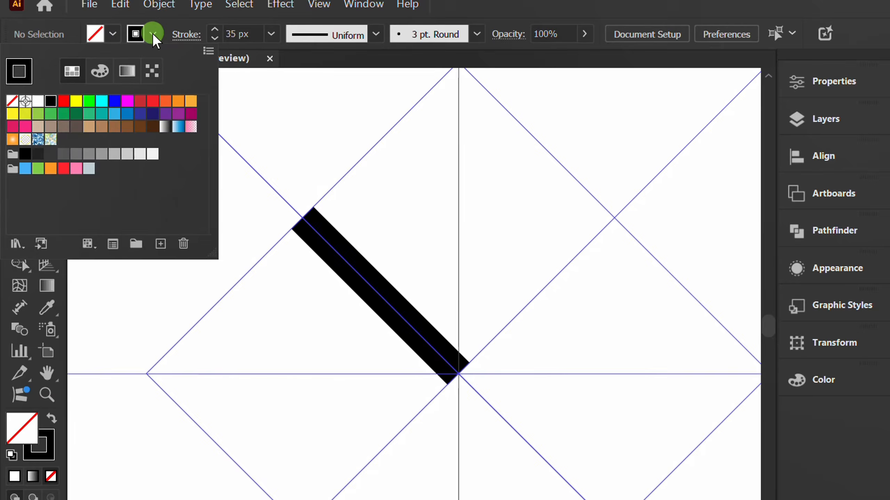
pyautogui.click(115, 100)
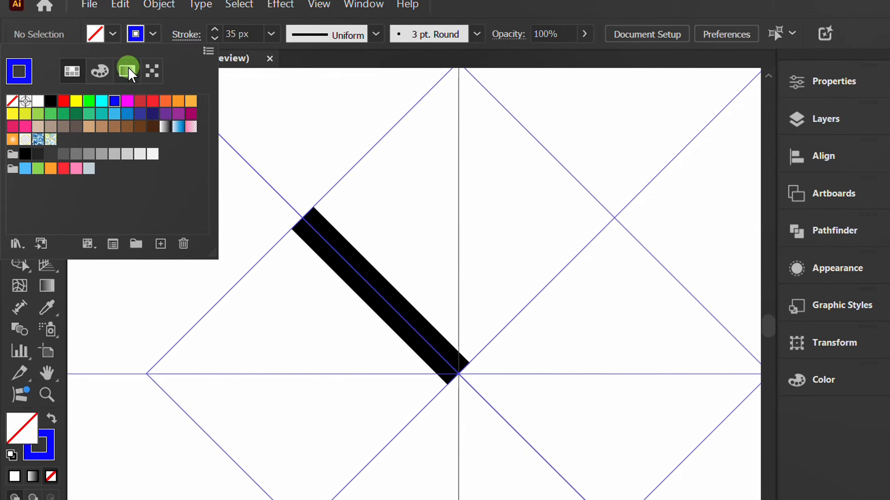
pyautogui.click(152, 34)
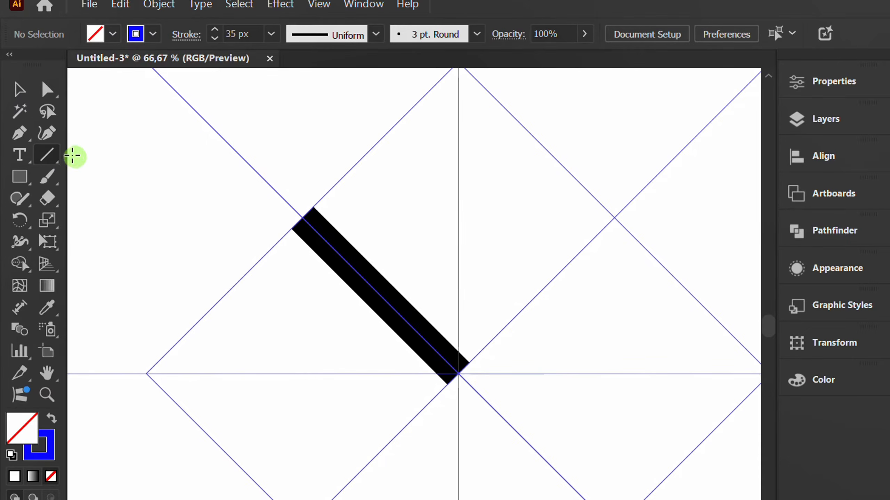
pyautogui.click(51, 135)
pyautogui.scroll(1, 428, 197)
pyautogui.click(200, 253)
pyautogui.click(266, 211)
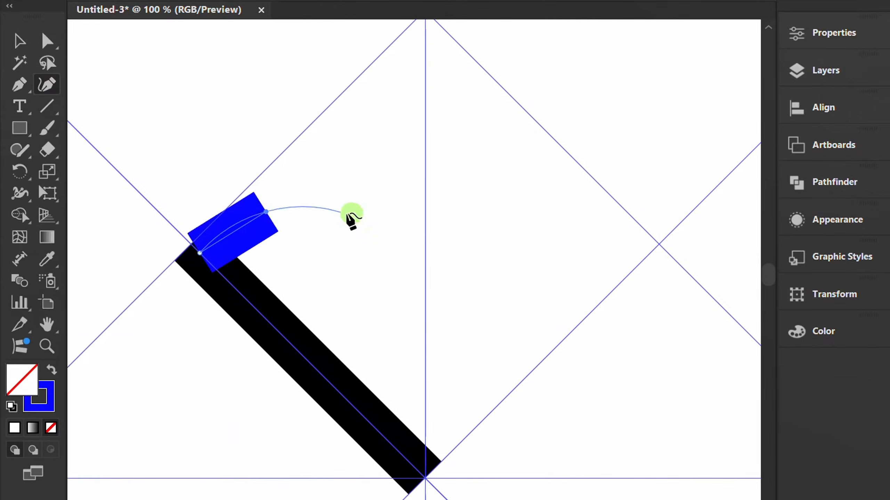
pyautogui.click(375, 217)
pyautogui.click(406, 306)
pyautogui.click(310, 267)
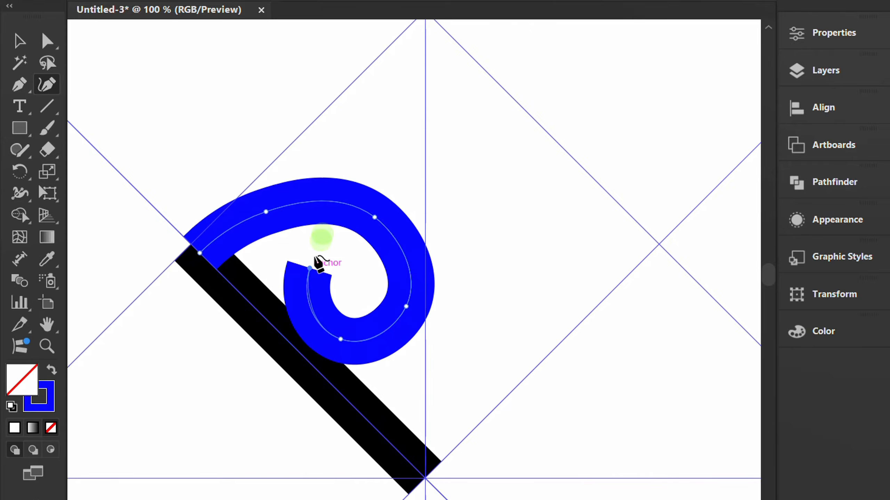
pyautogui.click(366, 131)
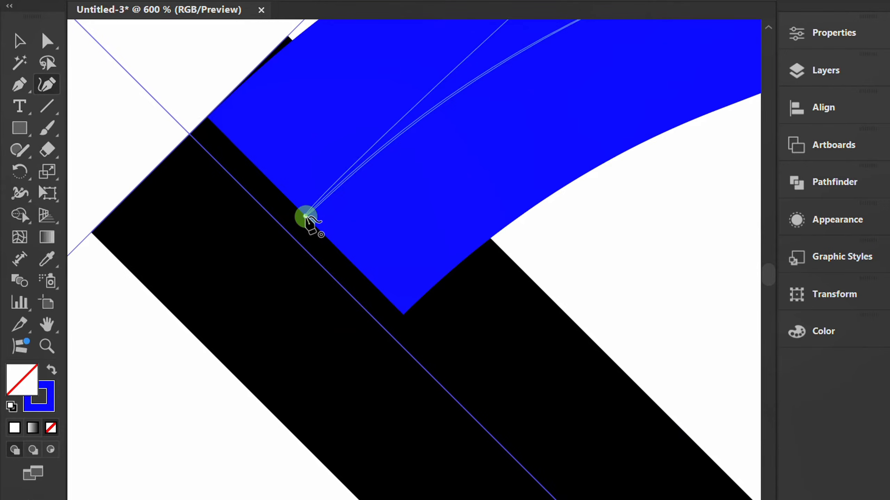
# Refine the blue path by shifting its start point onto the diagonal guide and adjusting the loop's lower-left anchors into a rounder curve.
pyautogui.moveTo(305, 217); pyautogui.dragTo(289, 232)
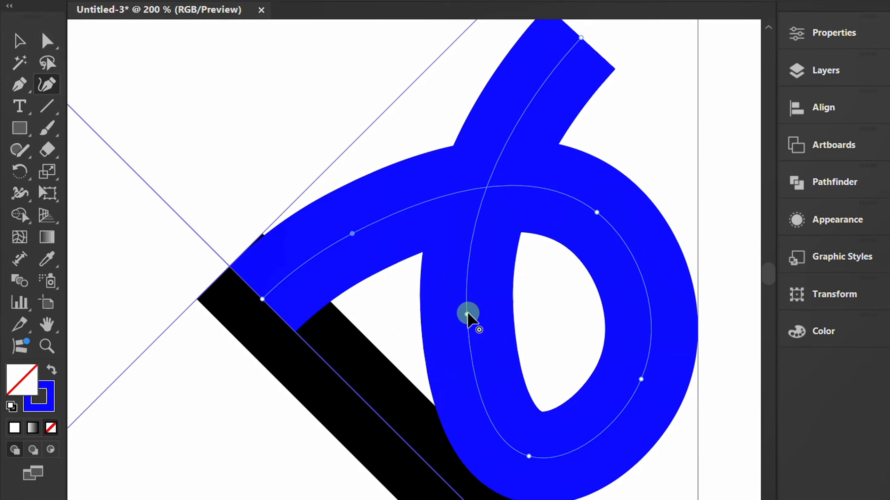
pyautogui.moveTo(467, 315); pyautogui.dragTo(443, 330)
pyautogui.moveTo(528, 462); pyautogui.dragTo(542, 419)
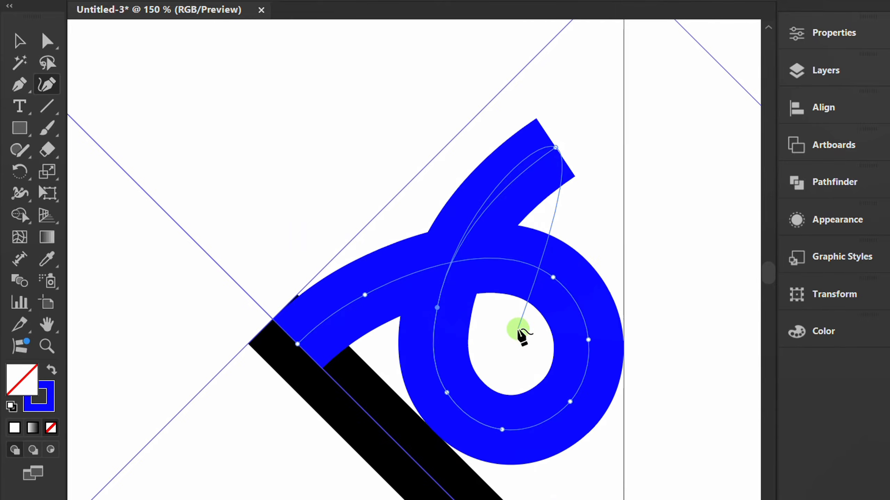
pyautogui.press('v')
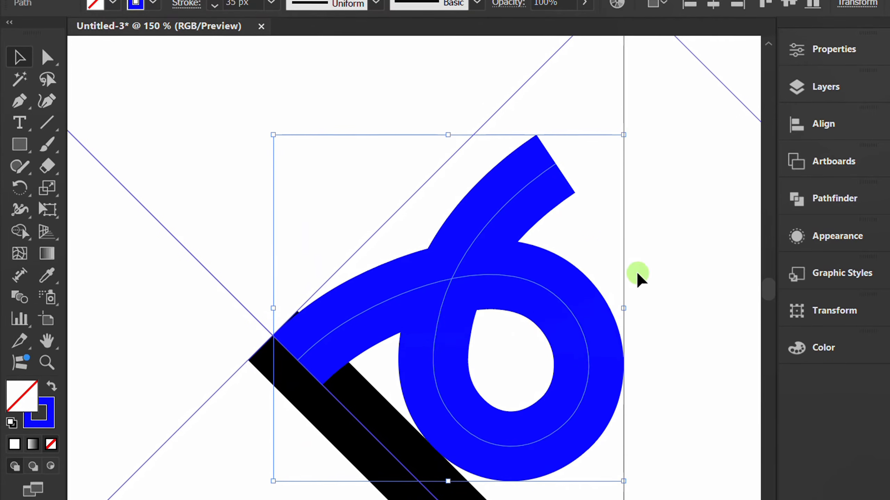
# Expand the fill and stroke of the blue looping path, and swap its fill with its stroke to leave a blue outline.
pyautogui.click(159, 12)
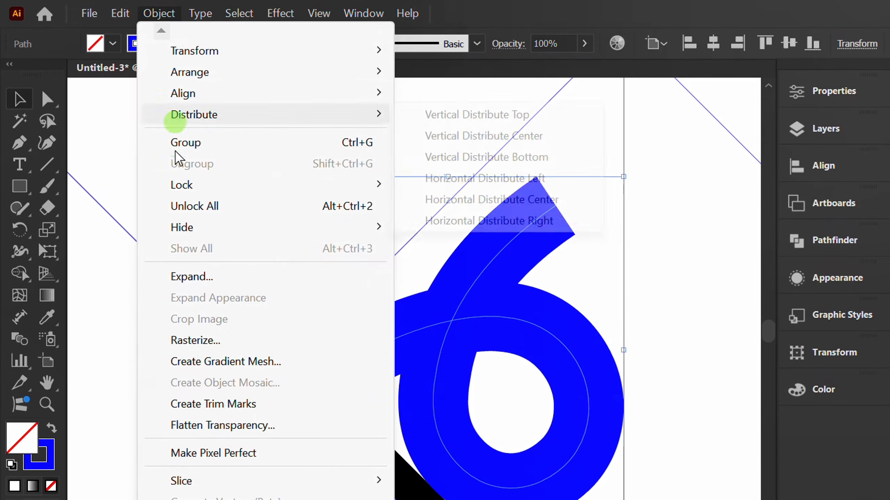
pyautogui.click(227, 280)
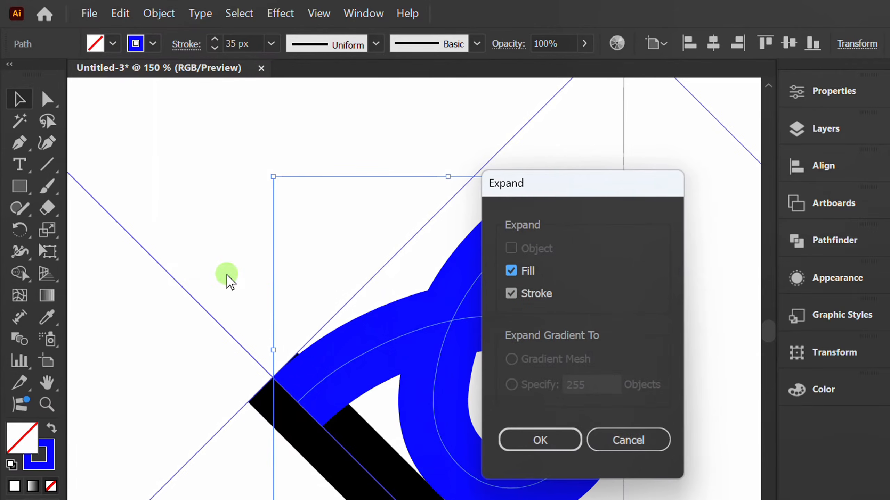
pyautogui.click(541, 440)
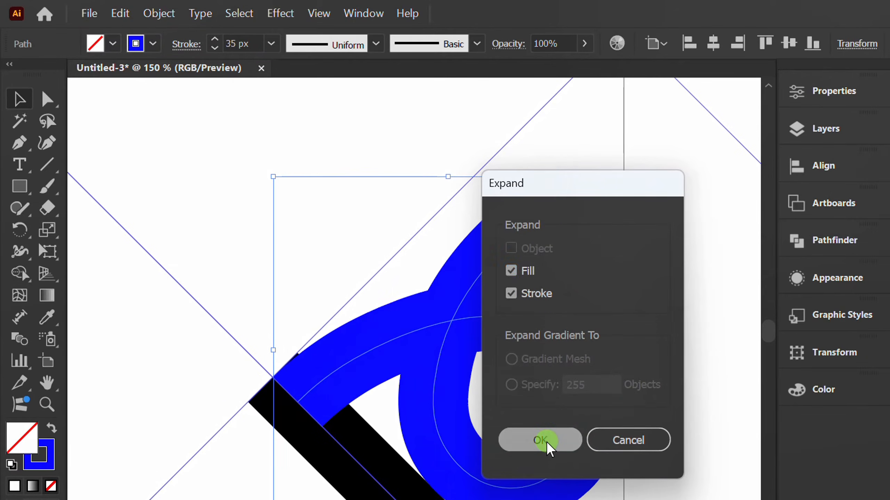
pyautogui.hotkey('shift', 'x')
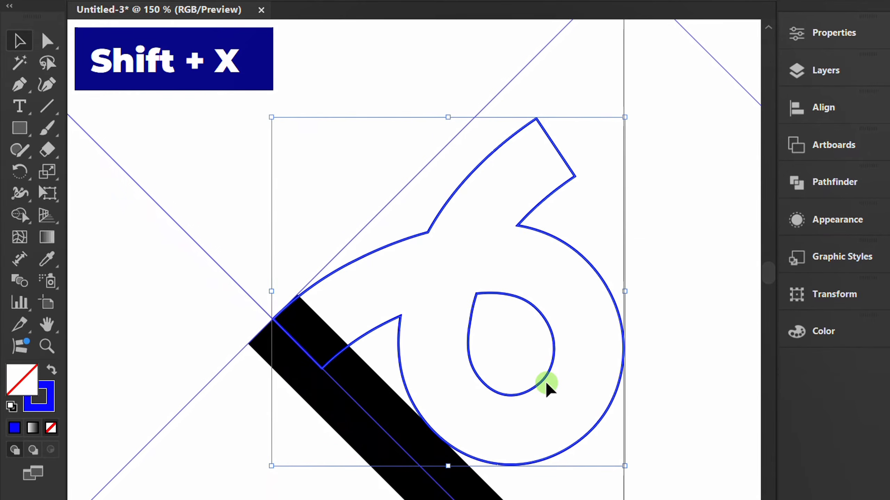
# Move the two corner anchors at the outline's lower-left end onto the diagonal guide, placing the outer one at the guides' intersection.
pyautogui.moveTo(306, 381); pyautogui.dragTo(308, 424)
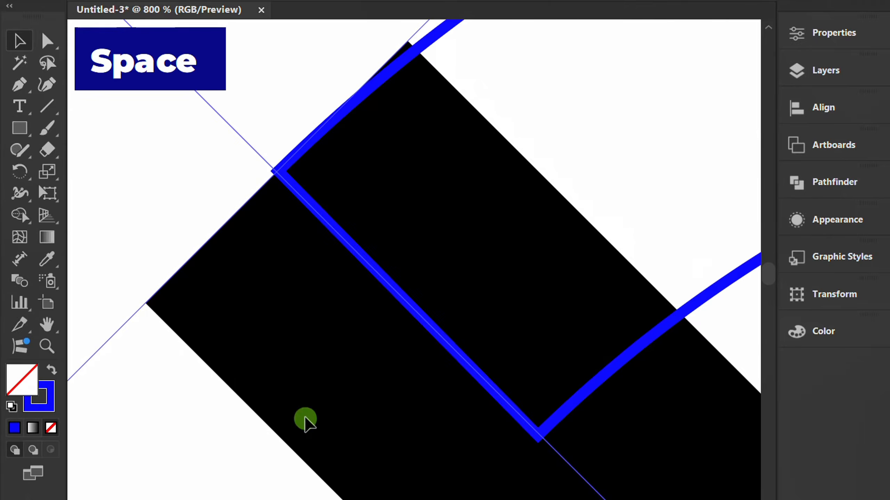
pyautogui.click(45, 40)
pyautogui.moveTo(335, 152); pyautogui.dragTo(255, 189)
pyautogui.scroll(3, 274, 180)
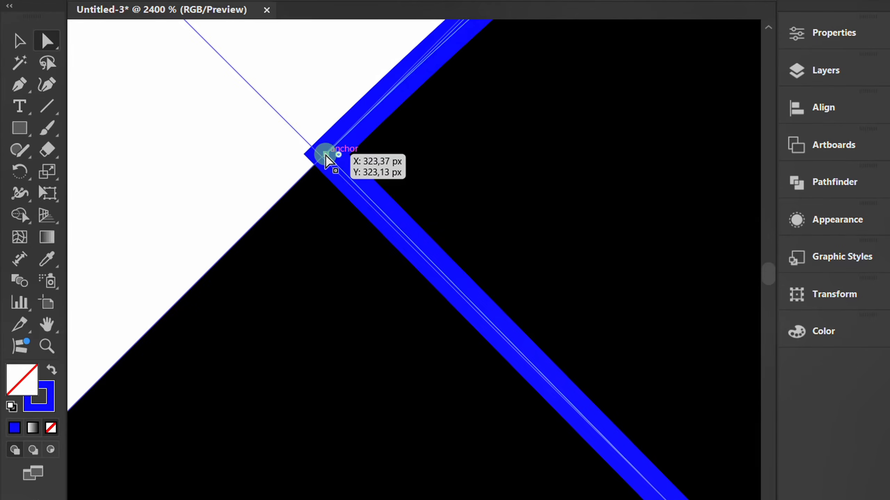
pyautogui.moveTo(326, 161)
pyautogui.mouseDown()
pyautogui.moveTo(338, 173)
pyautogui.moveTo(312, 159)
pyautogui.mouseUp()
pyautogui.scroll(-5, 312, 160)
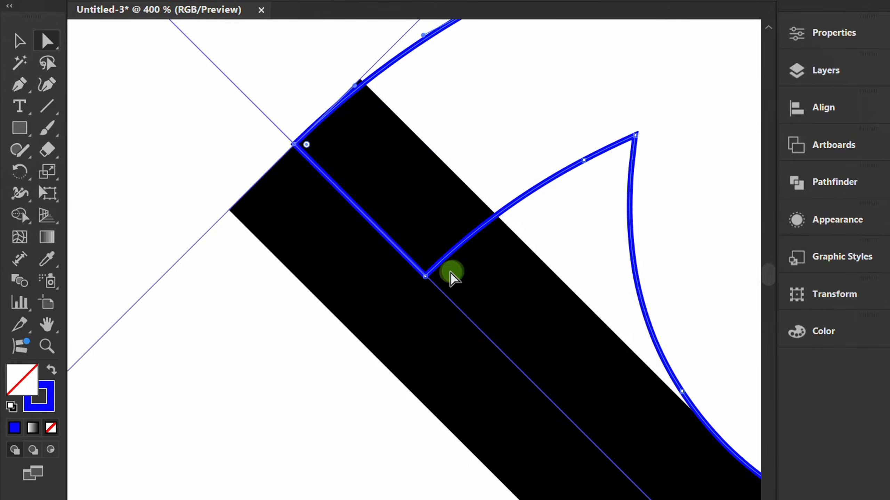
pyautogui.scroll(5, 450, 279)
pyautogui.scroll(3, 354, 261)
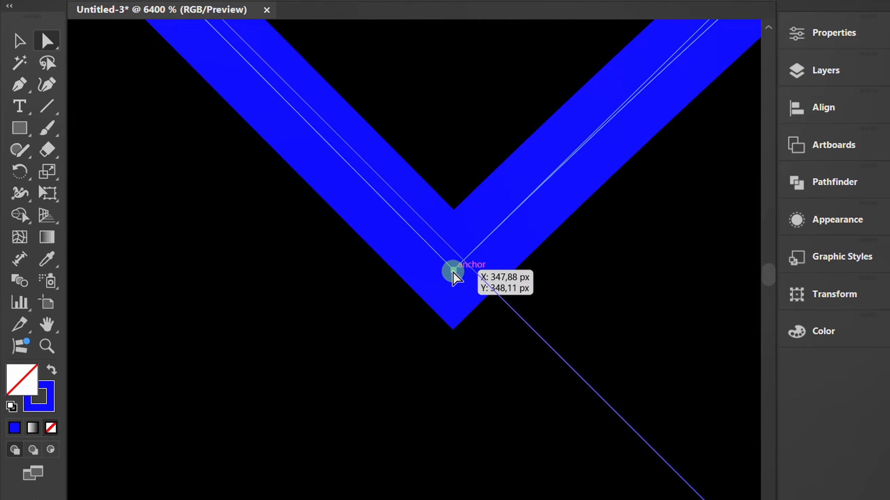
pyautogui.moveTo(452, 271); pyautogui.dragTo(463, 260)
pyautogui.scroll(-6, 341, 334)
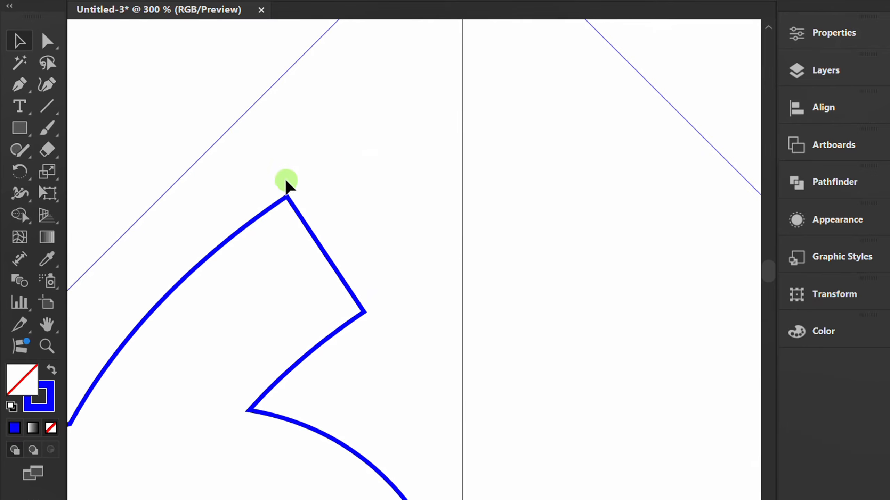
# With the Pencil tool's fidelity set to Smooth, draw a rounded bulb joining the two corners of the outline's upper end.
pyautogui.moveTo(17, 151)
pyautogui.mouseDown()
pyautogui.moveTo(76, 152)
pyautogui.moveTo(90, 173)
pyautogui.moveTo(110, 172)
pyautogui.mouseUp()
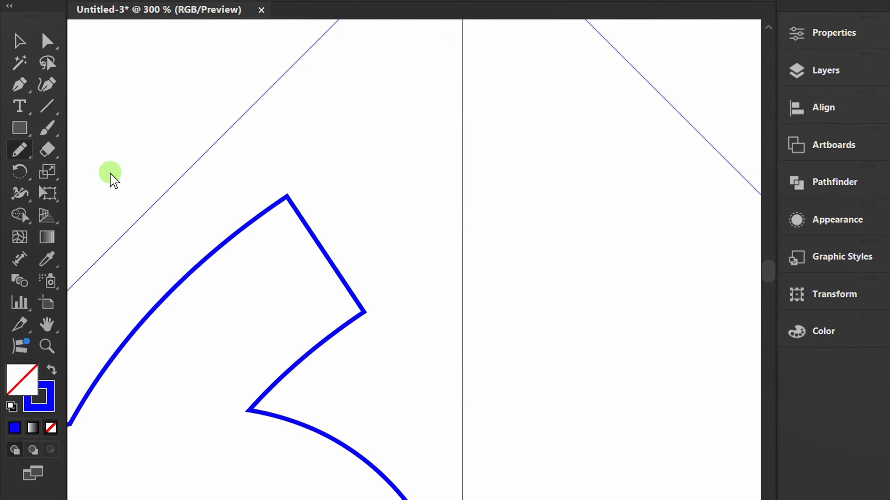
pyautogui.doubleClick(17, 150)
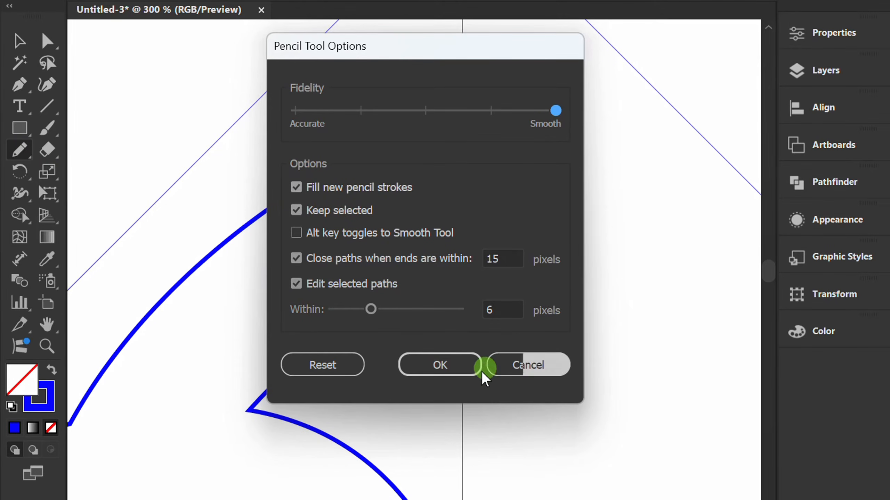
pyautogui.click(442, 363)
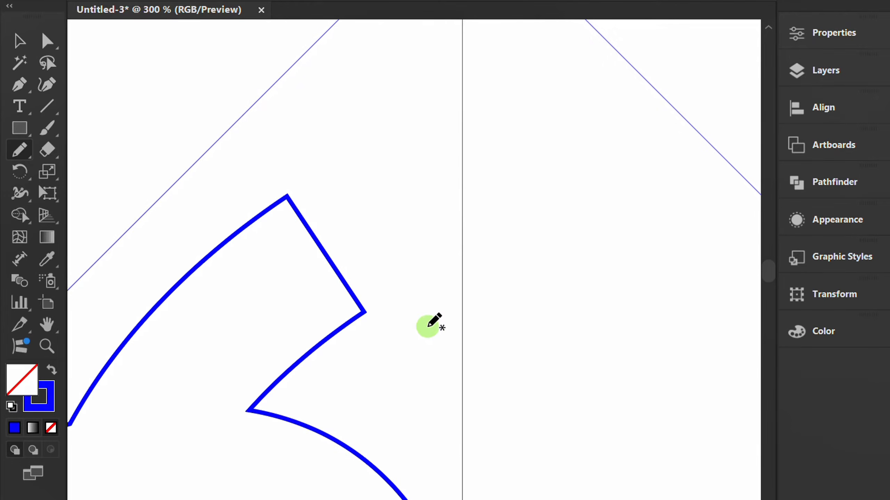
pyautogui.scroll(-1, 426, 322)
pyautogui.moveTo(387, 314)
pyautogui.mouseDown()
pyautogui.moveTo(440, 277)
pyautogui.moveTo(449, 256)
pyautogui.moveTo(453, 199)
pyautogui.moveTo(437, 161)
pyautogui.moveTo(407, 137)
pyautogui.moveTo(359, 132)
pyautogui.moveTo(341, 142)
pyautogui.moveTo(319, 162)
pyautogui.moveTo(302, 203)
pyautogui.moveTo(306, 221)
pyautogui.moveTo(336, 238)
pyautogui.mouseUp()
# Move both end anchors of the rounded bulb onto the matching corners of the outline's upper end.
pyautogui.press('a')
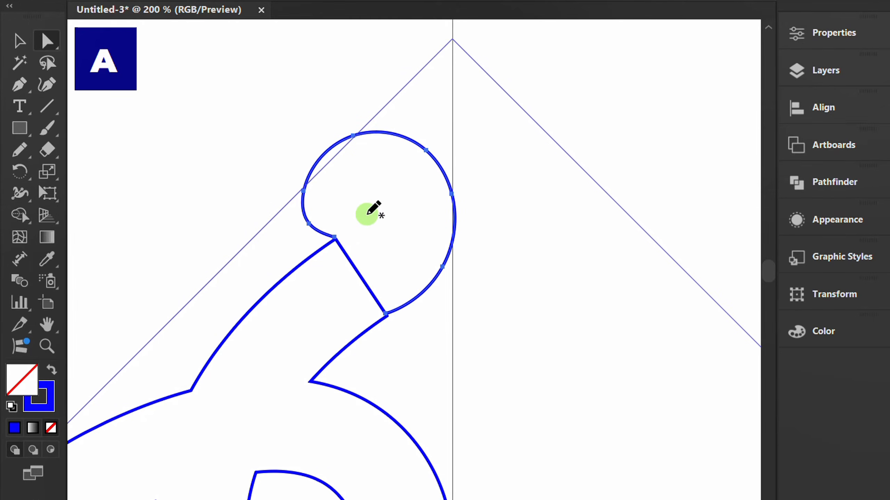
pyautogui.scroll(5, 392, 312)
pyautogui.click(385, 314)
pyautogui.moveTo(345, 262)
pyautogui.mouseDown()
pyautogui.moveTo(358, 278)
pyautogui.moveTo(349, 278)
pyautogui.mouseUp()
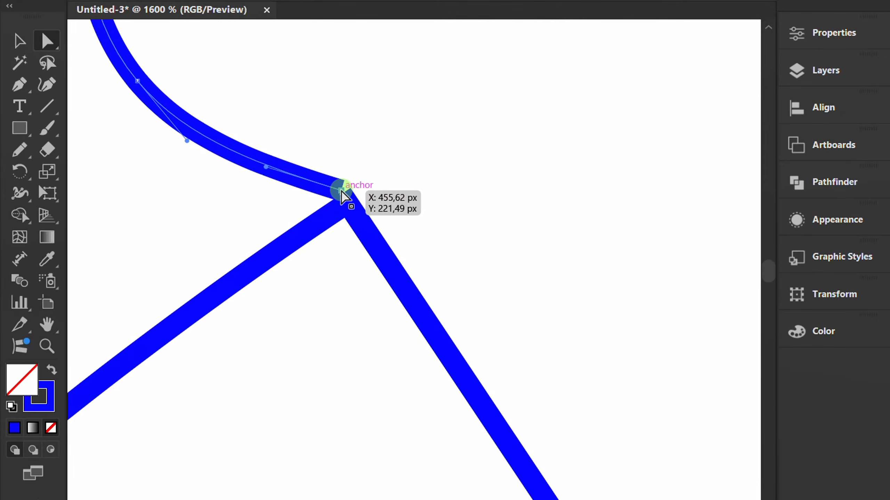
pyautogui.moveTo(341, 192); pyautogui.dragTo(350, 205)
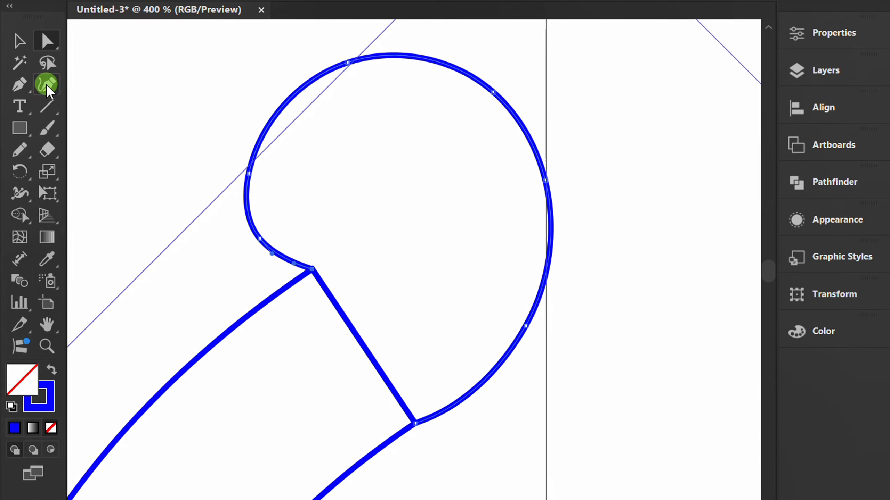
# Reshape the bulb's right side with the Curvature tool, moving its anchors inward to keep the curve inside the vertical centre guide.
pyautogui.click(45, 84)
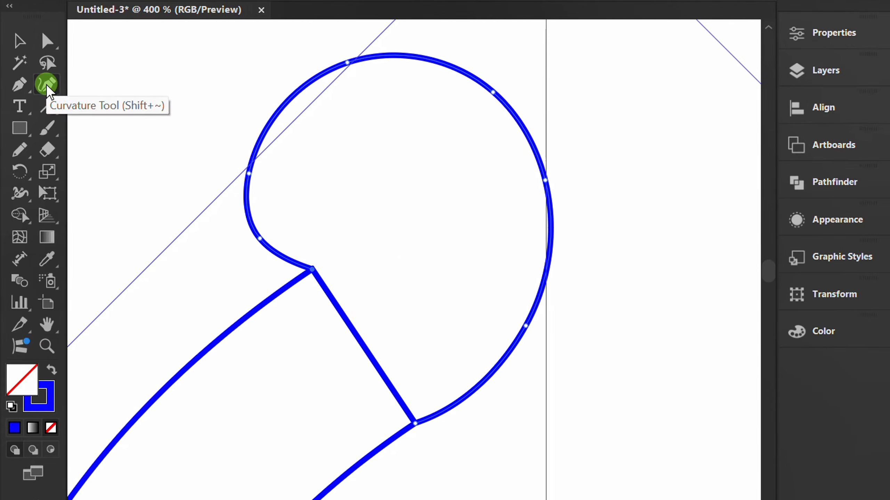
pyautogui.moveTo(525, 326); pyautogui.dragTo(515, 315)
pyautogui.moveTo(545, 180); pyautogui.dragTo(538, 179)
pyautogui.hotkey('ctrl', '-')
pyautogui.hotkey('ctrl', '-')
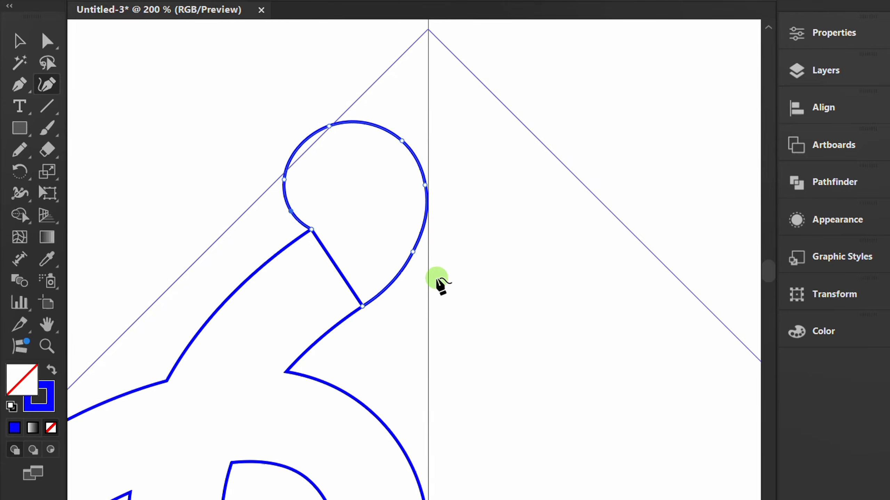
pyautogui.press('v')
pyautogui.click(472, 291)
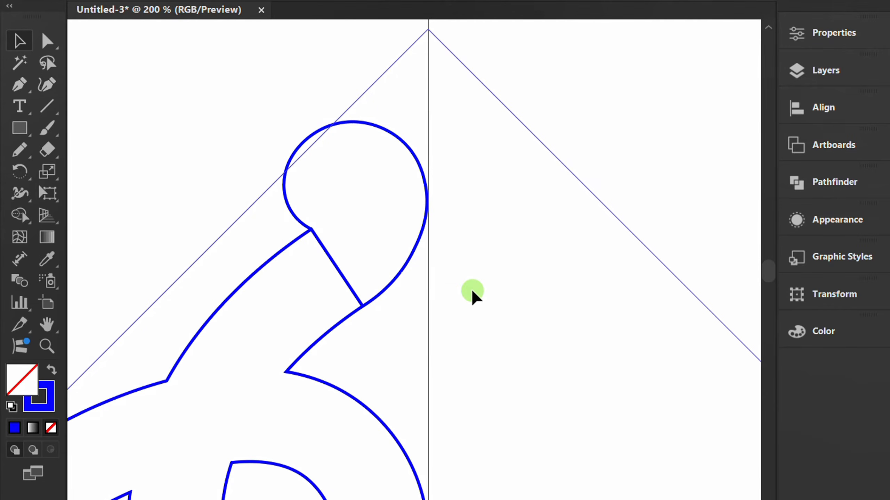
# Unite the bulb and the loop outline into one shape with Pathfinder.
pyautogui.scroll(-1, 469, 251)
pyautogui.moveTo(487, 155); pyautogui.dragTo(334, 298)
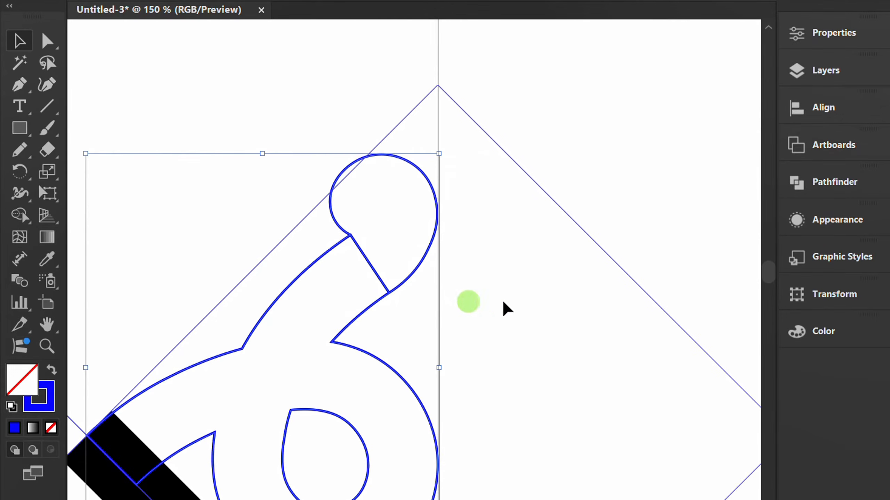
pyautogui.click(824, 181)
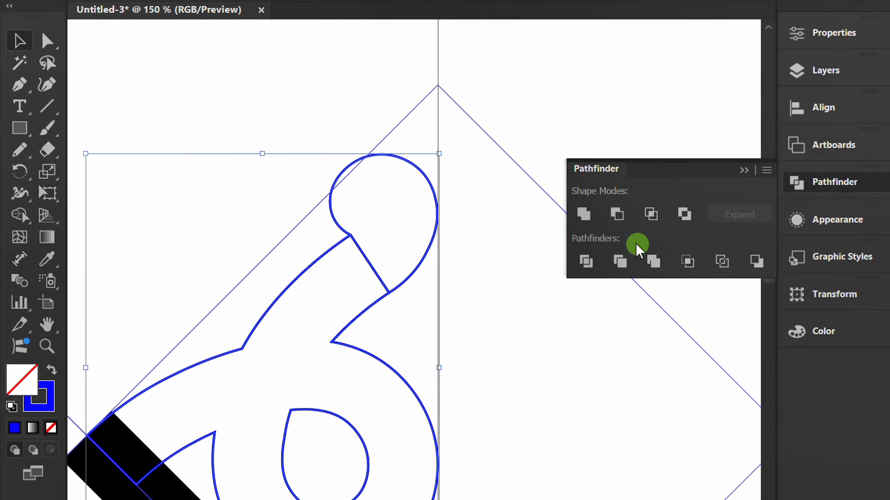
pyautogui.click(583, 212)
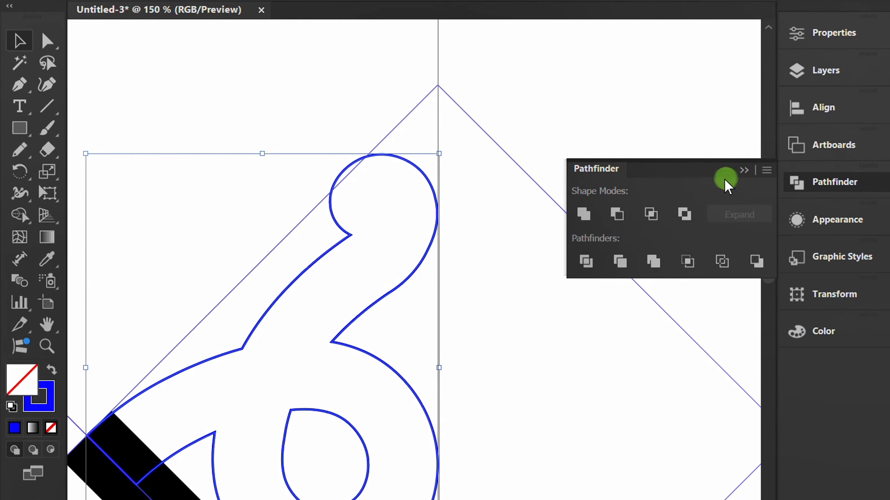
pyautogui.click(744, 171)
# Draw two straight lines across the loop's crossing, connecting its facing corners to continue both edges of the upper strand.
pyautogui.hotkey('ctrl', '+')
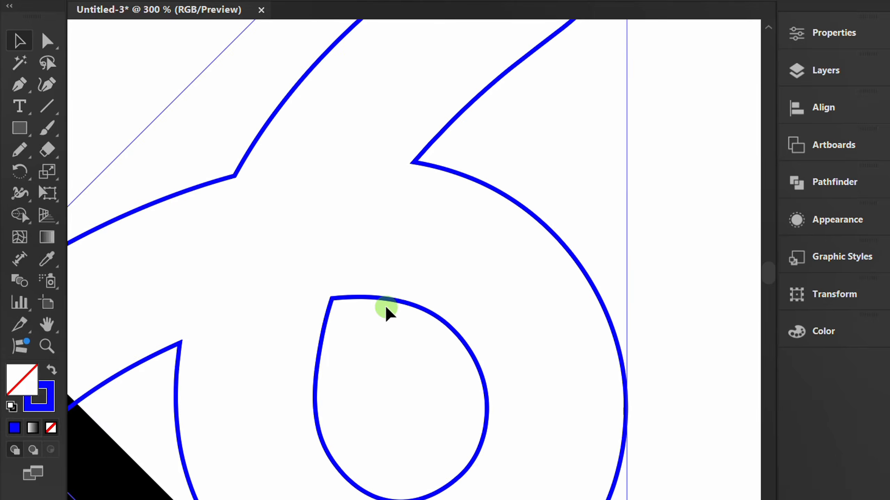
pyautogui.click(52, 113)
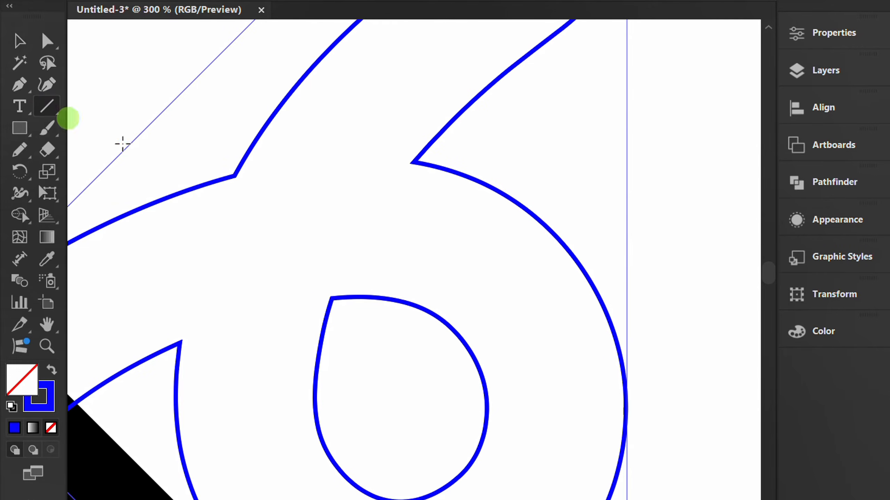
pyautogui.moveTo(413, 162)
pyautogui.mouseDown()
pyautogui.moveTo(359, 280)
pyautogui.moveTo(332, 299)
pyautogui.mouseUp()
pyautogui.moveTo(234, 177); pyautogui.dragTo(179, 344)
# Bend the two crossing lines with the Pen tool into slight curves that flow smoothly into the upper strand's edges.
pyautogui.press('space')
pyautogui.moveTo(249, 269); pyautogui.dragTo(298, 255)
pyautogui.click(22, 90)
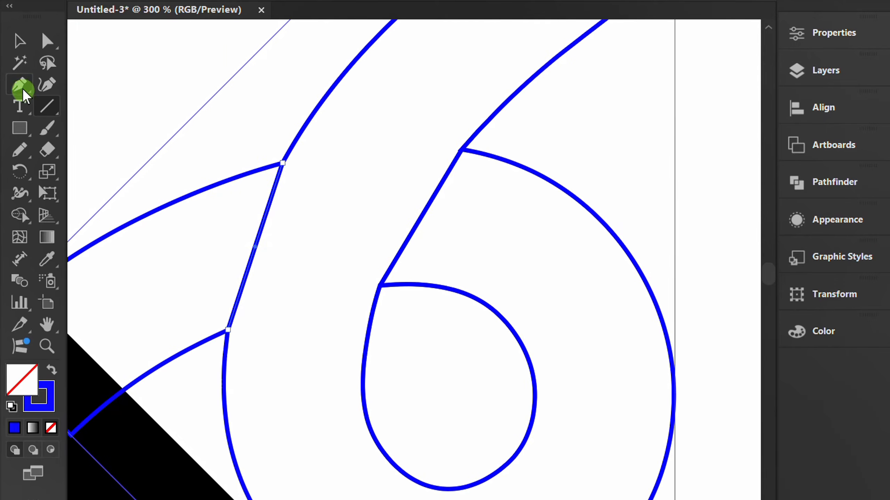
pyautogui.click(345, 221)
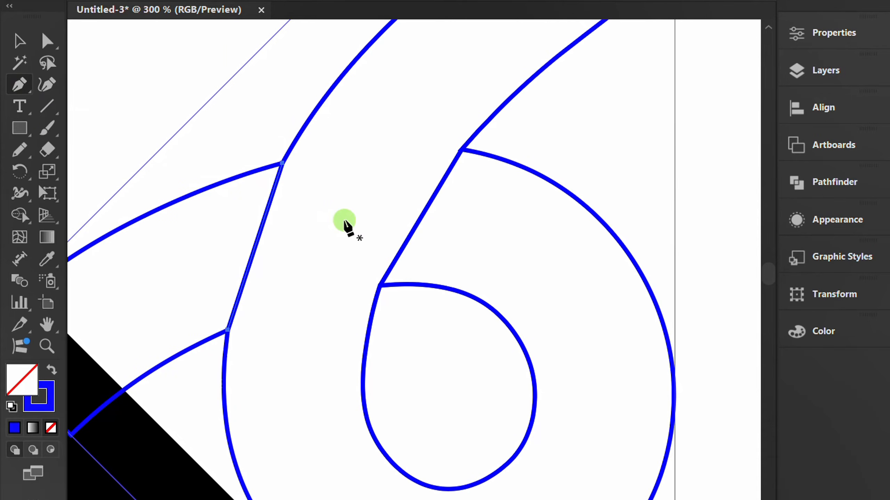
pyautogui.keyDown('alt'); pyautogui.click(416, 235); pyautogui.keyUp('alt')
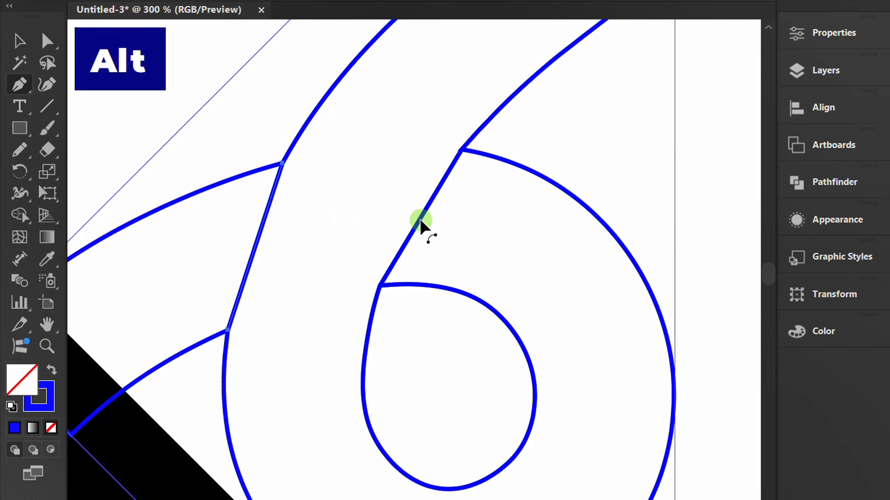
pyautogui.moveTo(420, 221); pyautogui.dragTo(413, 220)
pyautogui.keyDown('alt'); pyautogui.click(254, 250); pyautogui.keyUp('alt')
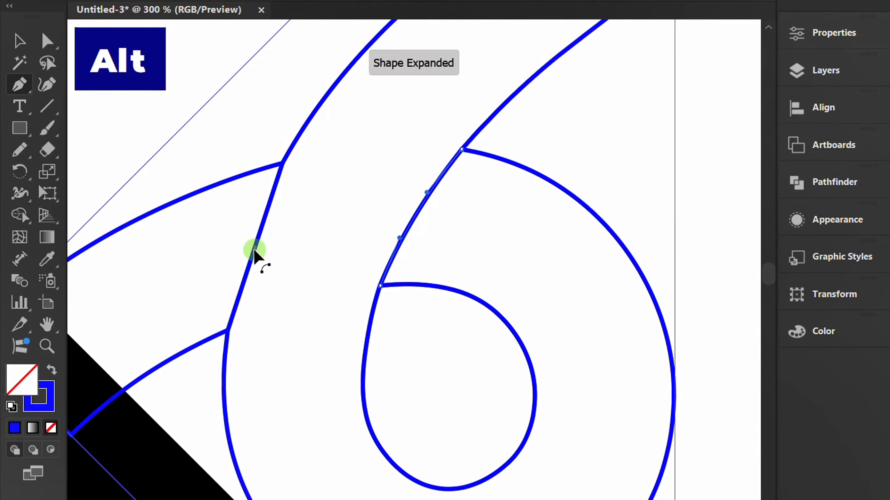
pyautogui.moveTo(254, 249); pyautogui.dragTo(248, 252)
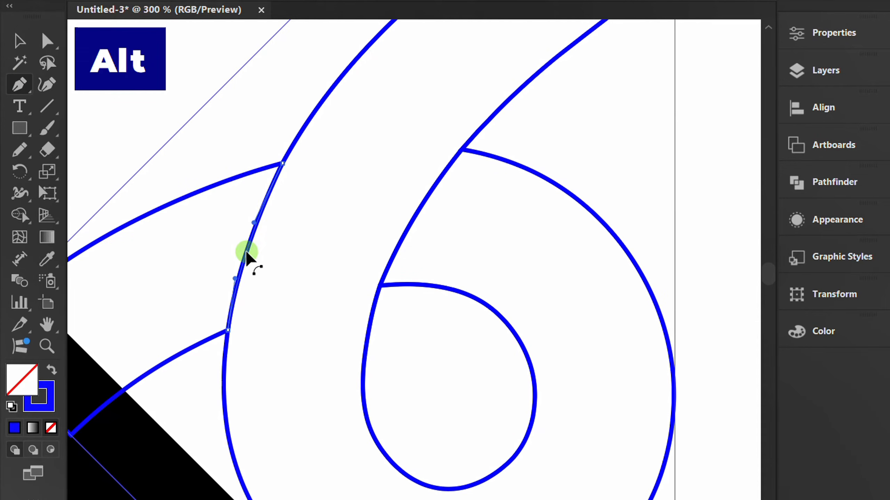
# Select the loop outline with both crossing lines and raise their stroke weight by two increments.
pyautogui.press('v')
pyautogui.scroll(-2, 305, 262)
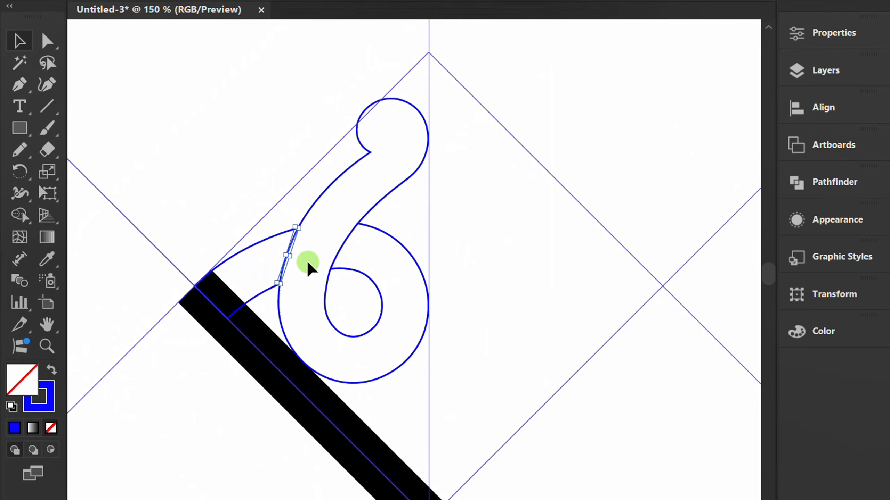
pyautogui.click(431, 222)
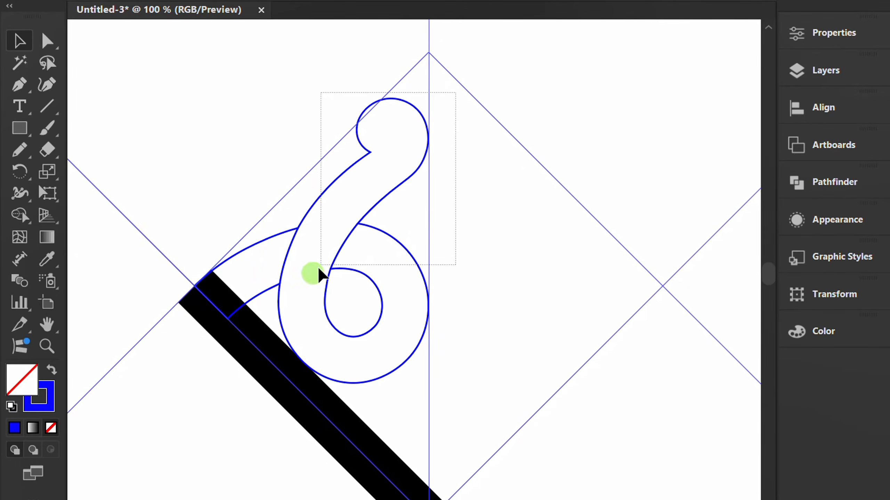
pyautogui.moveTo(456, 93); pyautogui.dragTo(272, 317)
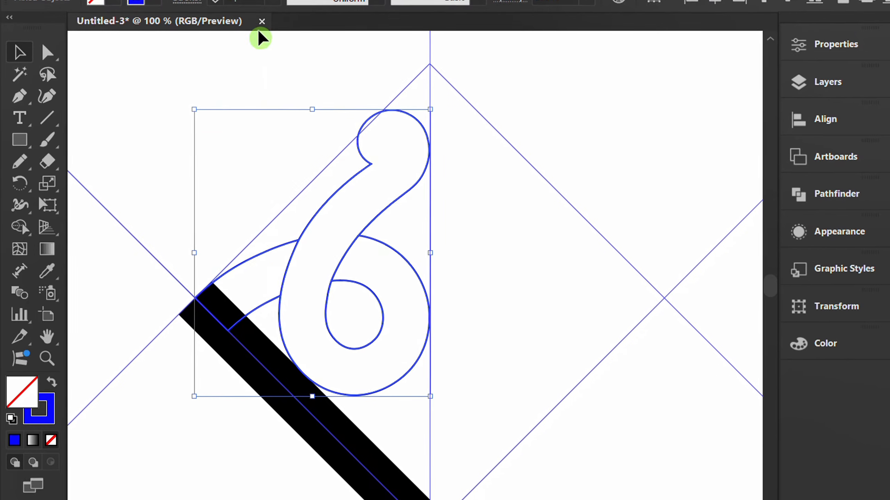
pyautogui.click(259, 22)
pyautogui.press('Up')
pyautogui.press('Up')
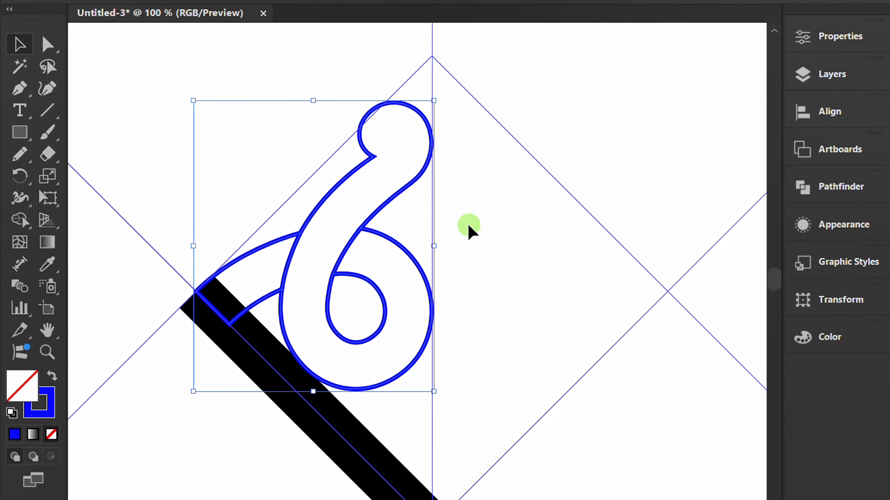
# Group the loop outline with its two crossing lines and select the grouped motif.
pyautogui.rightClick(342, 202)
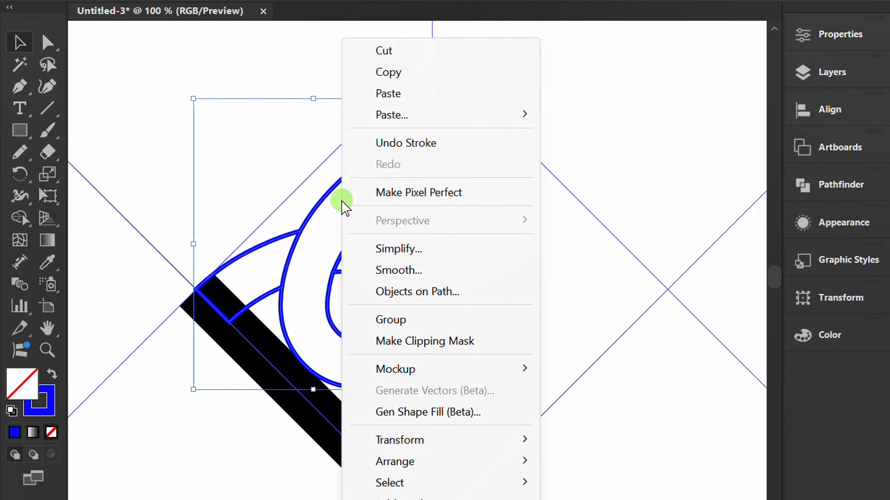
pyautogui.click(427, 318)
pyautogui.click(491, 267)
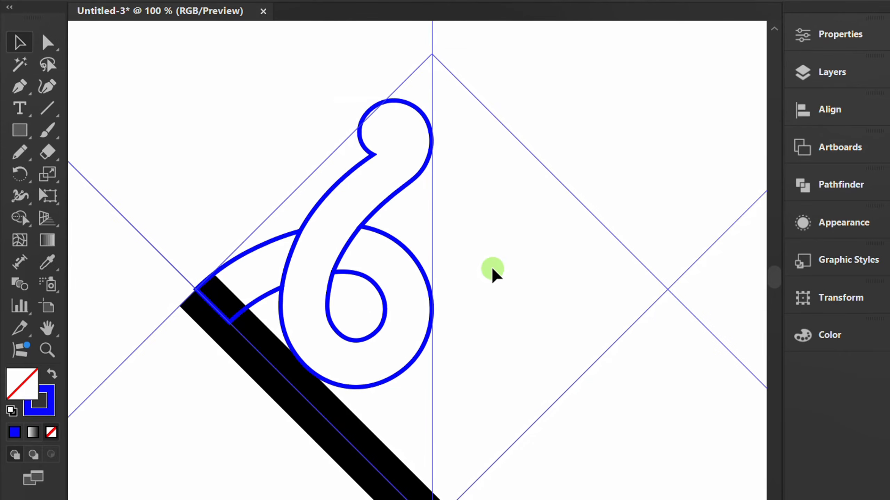
pyautogui.hotkey('ctrl', '-')
pyautogui.moveTo(441, 247); pyautogui.dragTo(440, 248)
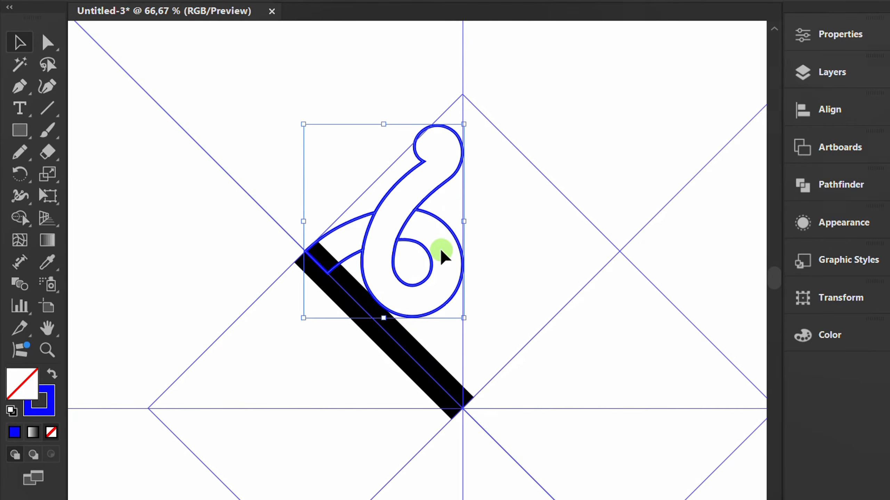
# Reflect a copy of the looped motif about the guides' center point across a 135° axis.
pyautogui.moveTo(13, 176); pyautogui.dragTo(85, 200)
pyautogui.press('o')
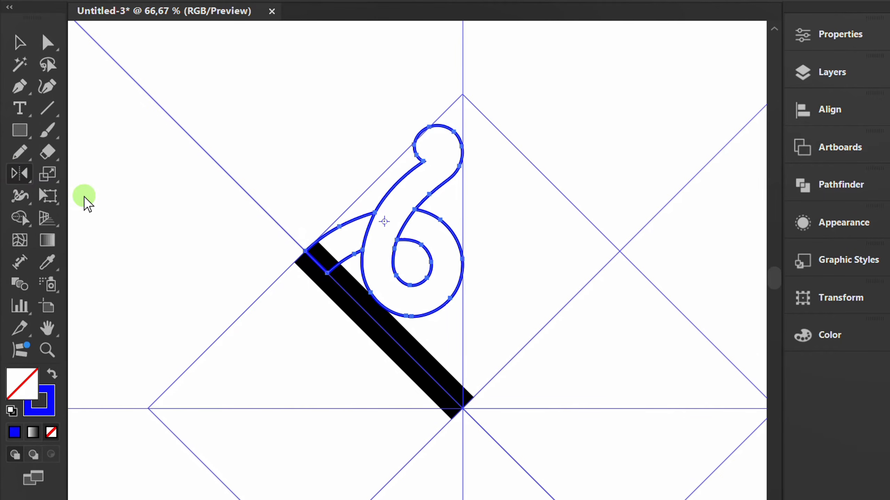
pyautogui.press('alt')
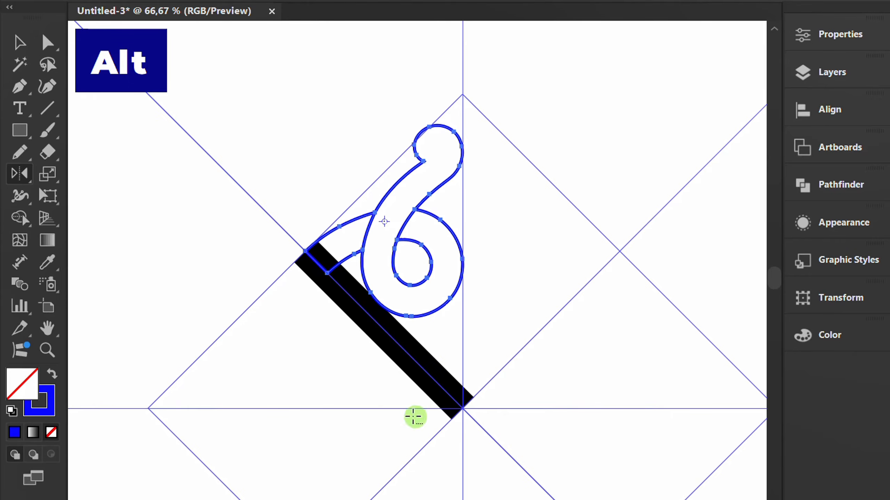
pyautogui.keyDown('alt'); pyautogui.click(463, 408); pyautogui.keyUp('alt')
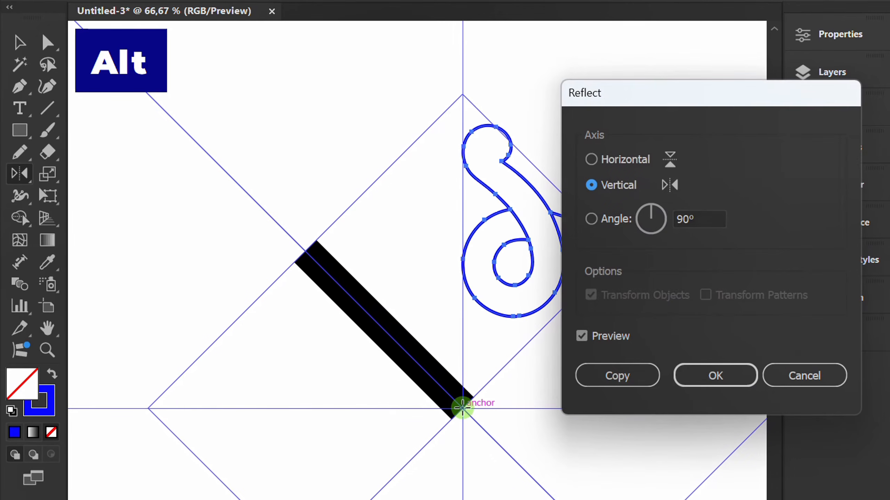
pyautogui.click(634, 185)
pyautogui.moveTo(663, 95); pyautogui.dragTo(626, 93)
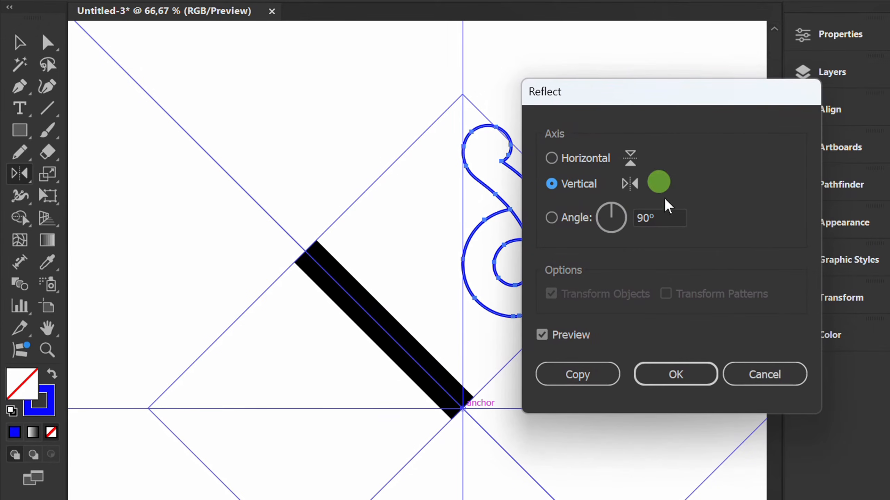
pyautogui.click(670, 217)
pyautogui.scroll(20, 670, 217)
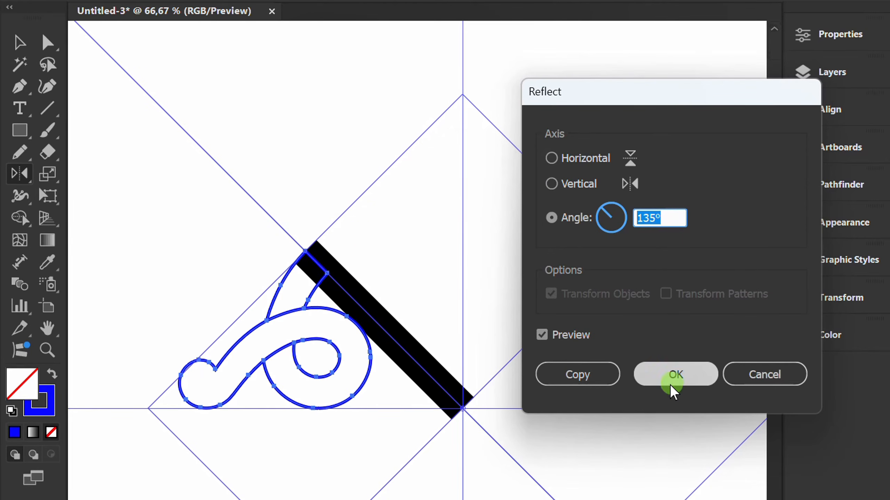
pyautogui.click(584, 373)
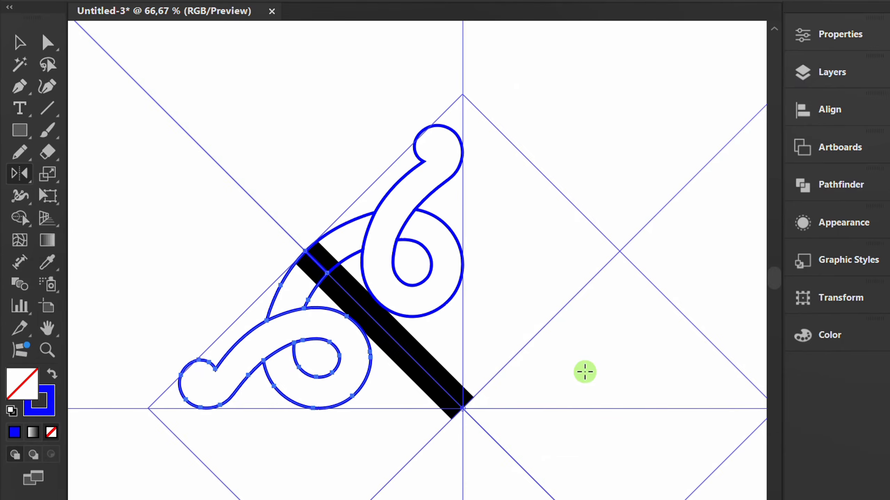
# Select both mirrored motifs and merge their touching strand ends into one continuous band with the Shape Builder tool.
pyautogui.press('v')
pyautogui.moveTo(508, 143); pyautogui.dragTo(283, 407)
pyautogui.moveTo(20, 217); pyautogui.dragTo(59, 219)
pyautogui.scroll(2, 308, 259)
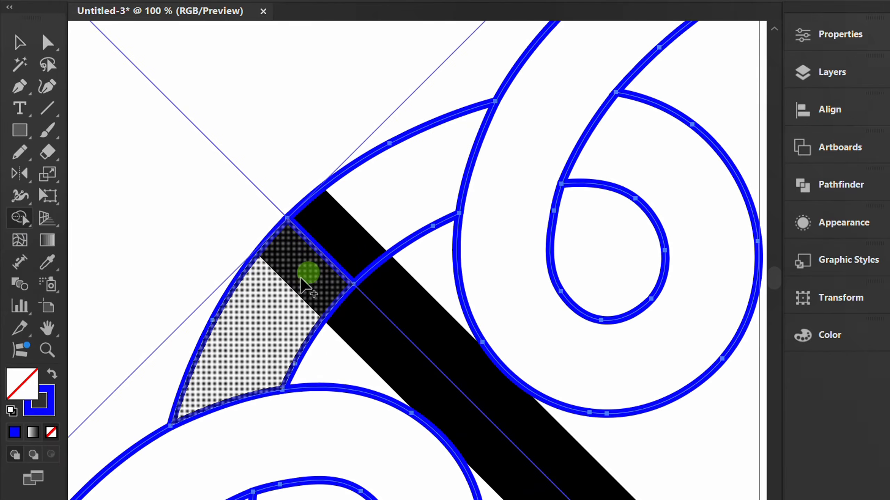
pyautogui.moveTo(271, 303); pyautogui.dragTo(355, 216)
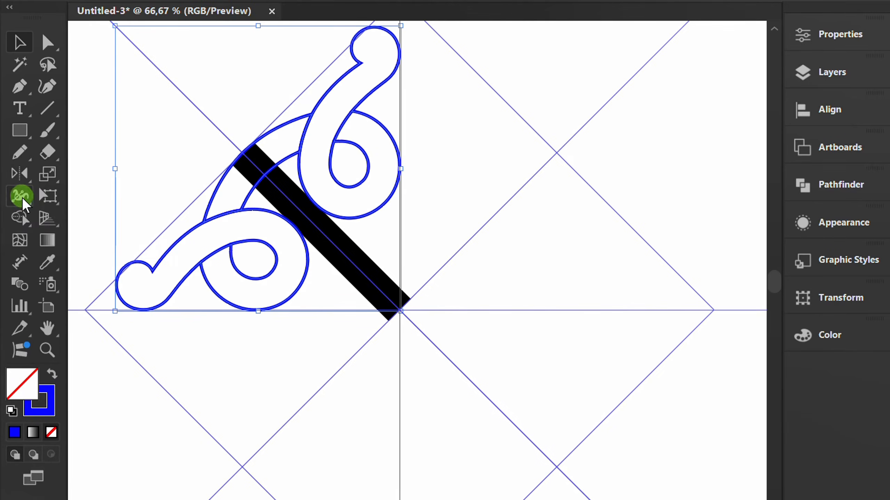
# Rotate a copy of the mirrored pair 90° about the guides' center, and repeat it twice to complete the ring.
pyautogui.moveTo(17, 174); pyautogui.dragTo(92, 174)
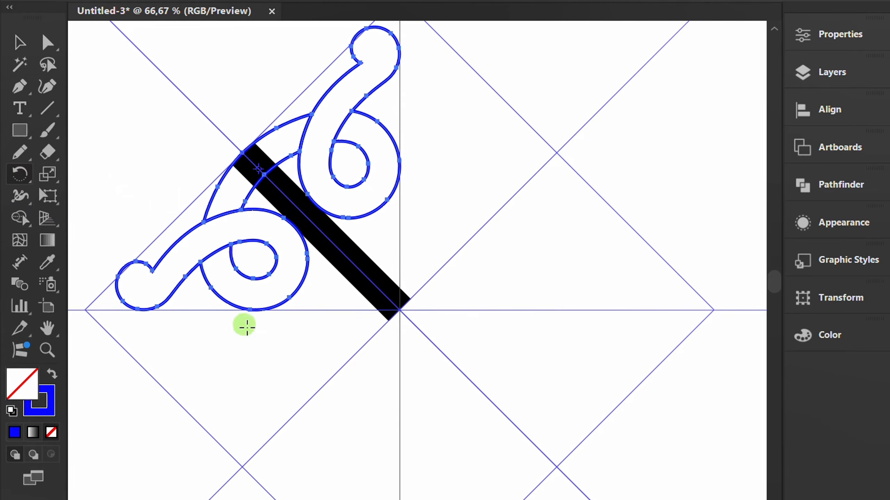
pyautogui.press('alt')
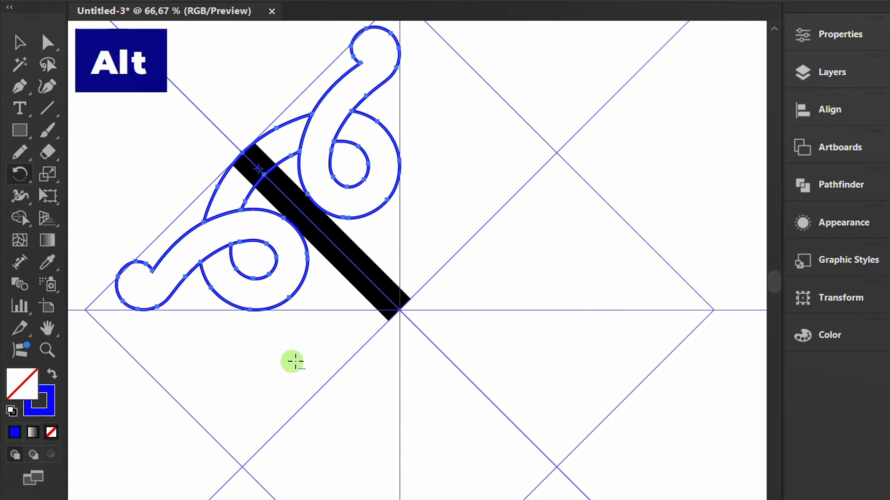
pyautogui.keyDown('alt'); pyautogui.click(401, 313); pyautogui.keyUp('alt')
pyautogui.moveTo(658, 114); pyautogui.dragTo(598, 98)
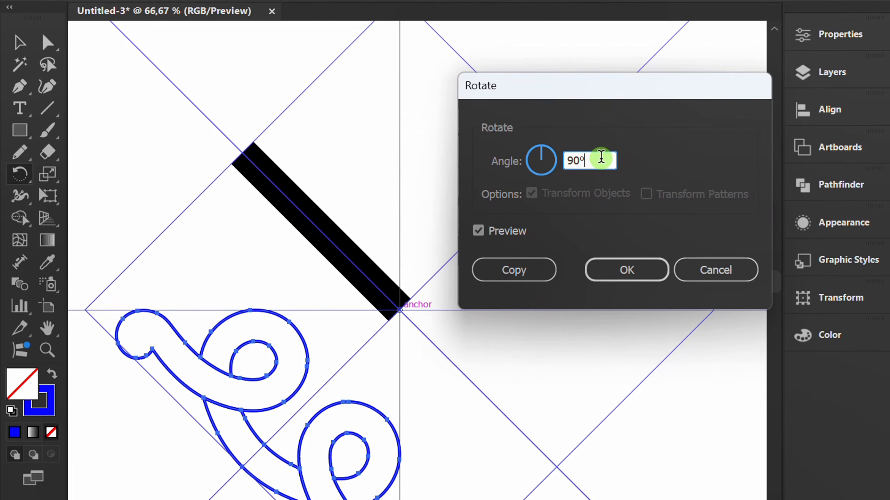
pyautogui.click(525, 270)
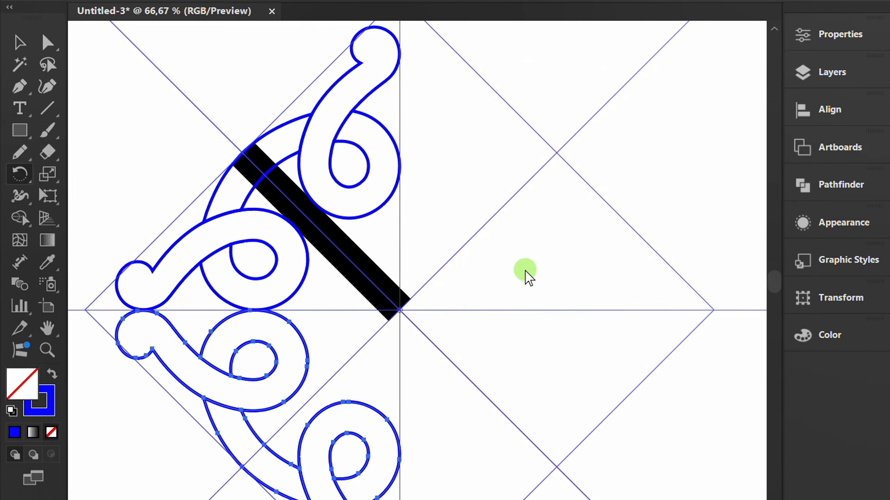
pyautogui.hotkey('ctrl', 'd')
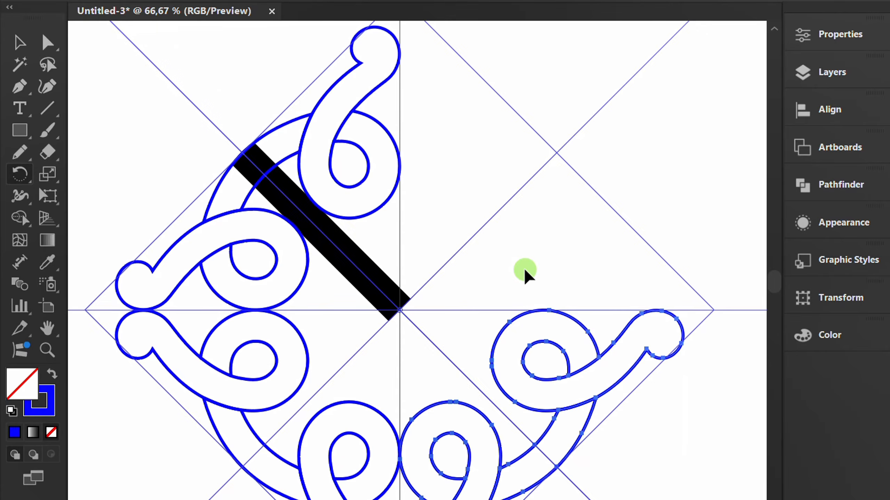
pyautogui.hotkey('ctrl', 'd')
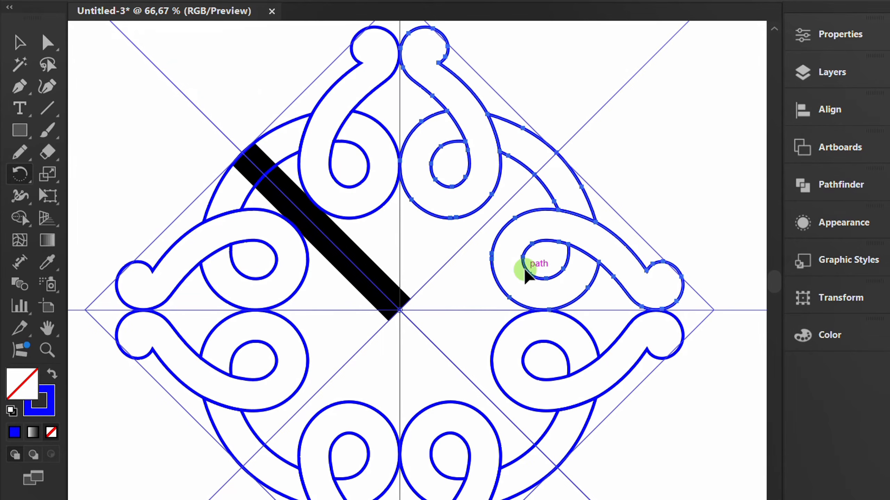
# Group all four motif pairs and rotate the group 45° so the rounded ends meet on the diagonal guides.
pyautogui.press('v')
pyautogui.hotkey('ctrl', '-')
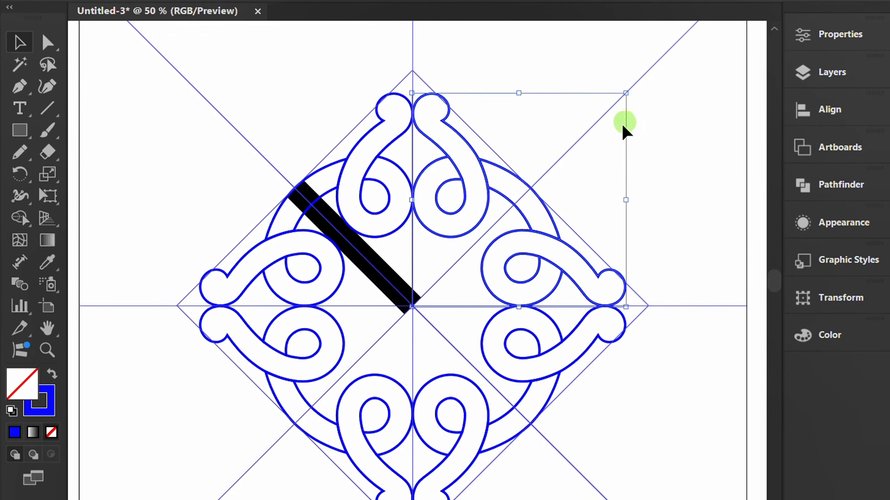
pyautogui.moveTo(622, 114); pyautogui.dragTo(242, 446)
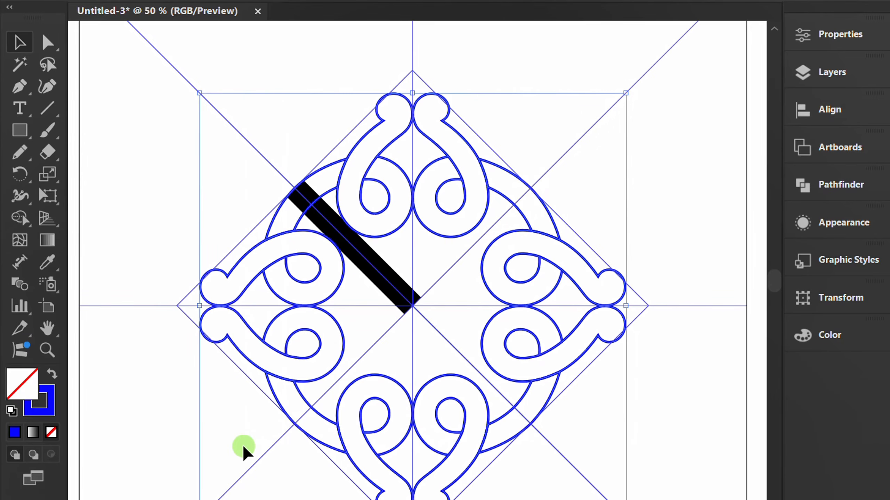
pyautogui.rightClick(163, 184)
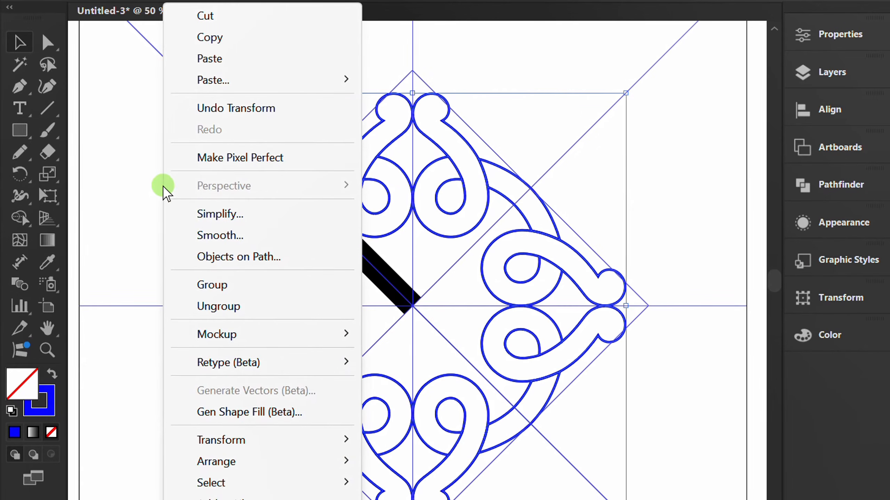
pyautogui.click(234, 284)
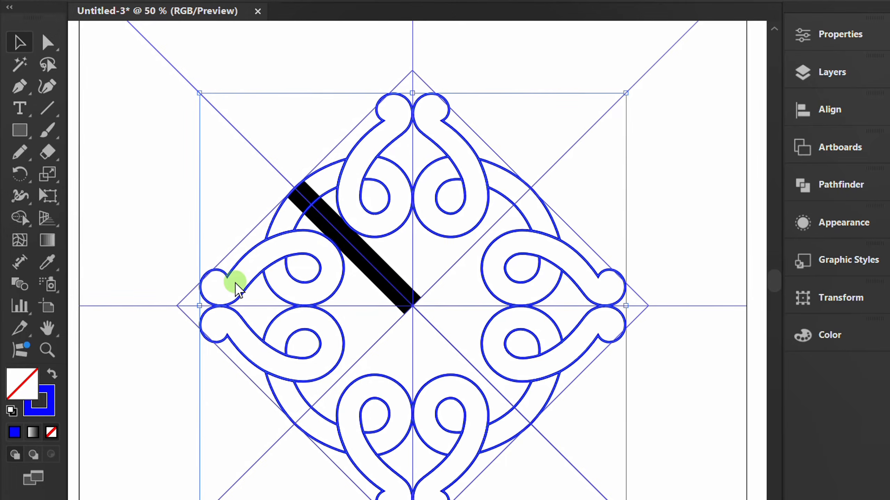
pyautogui.scroll(-1, 235, 284)
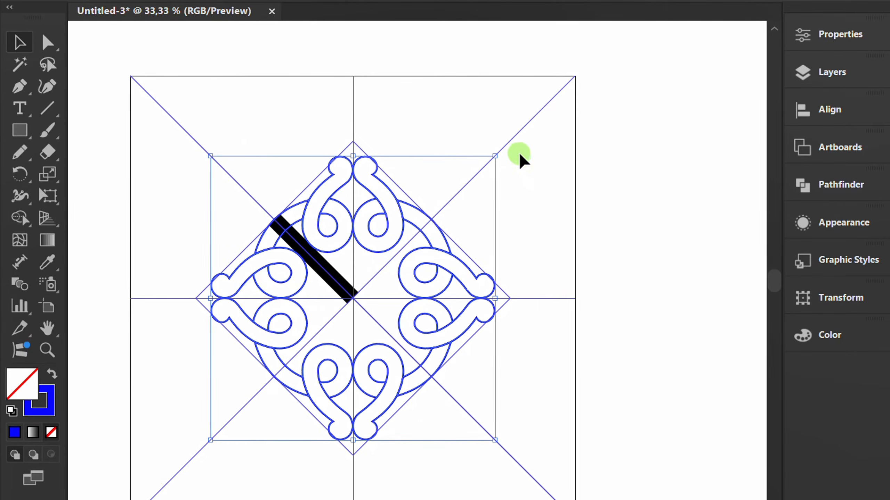
pyautogui.moveTo(541, 193); pyautogui.dragTo(554, 250)
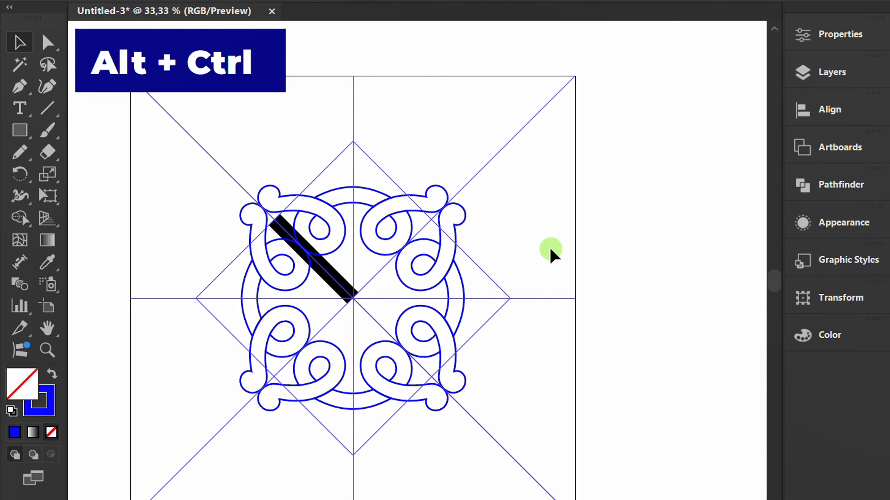
# Unlock the thick black line, snap its outer endpoint to the diamond guide's upper corner, and shorten it downward along the vertical guide.
pyautogui.hotkey('ctrl', 'alt', '2')
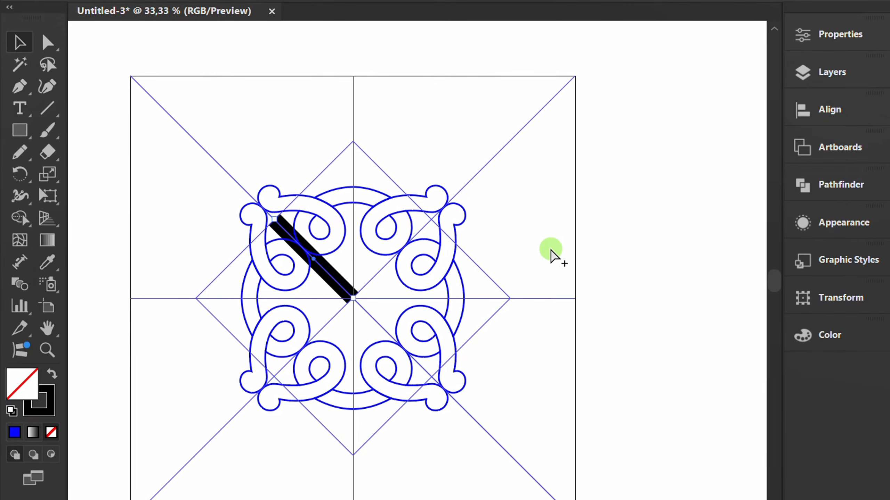
pyautogui.scroll(2, 307, 221)
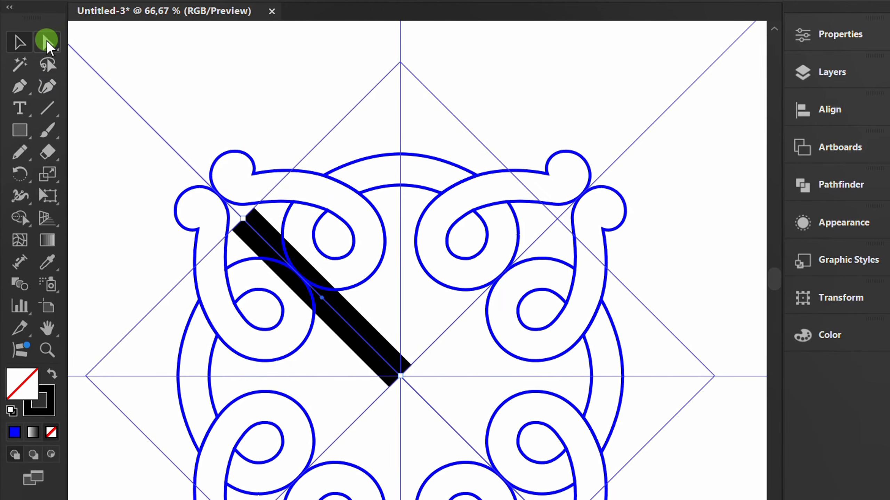
pyautogui.click(49, 40)
pyautogui.click(144, 153)
pyautogui.moveTo(243, 219); pyautogui.dragTo(401, 63)
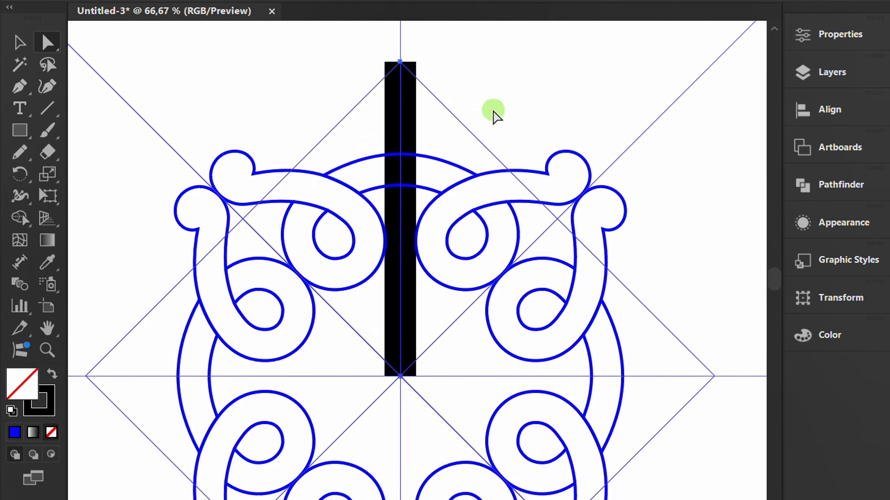
pyautogui.hotkey('shift', 'Down')
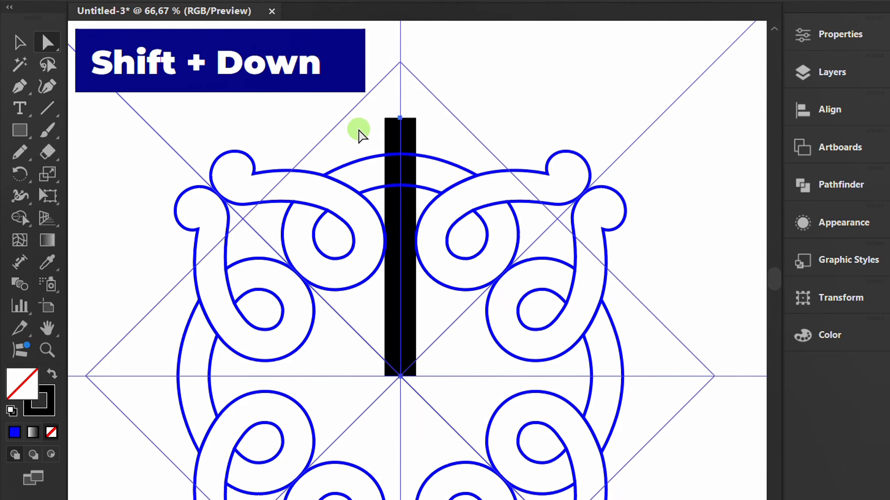
# Expand the fill and stroke of the thick black line, and swap its fill and stroke to leave an outlined rectangle.
pyautogui.click(160, 14)
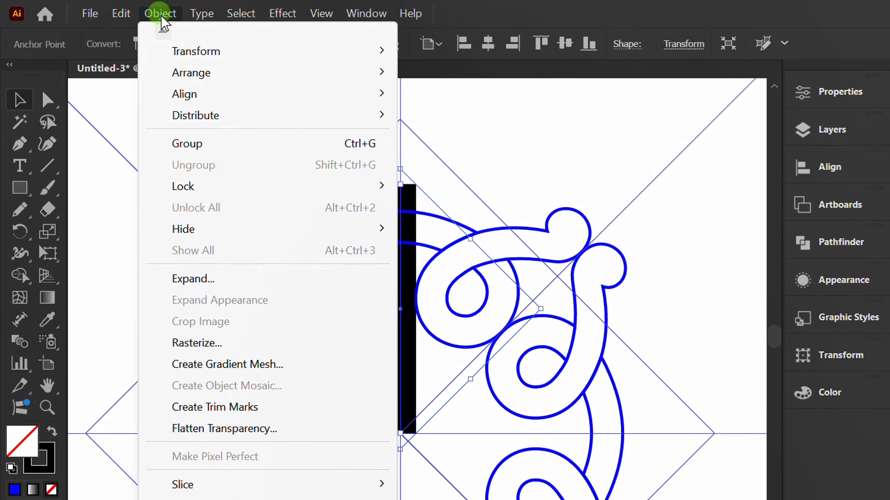
pyautogui.click(221, 279)
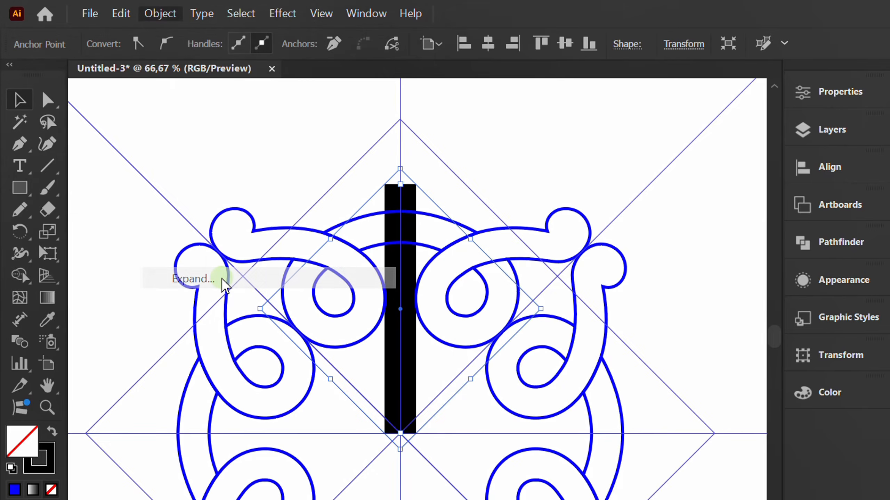
pyautogui.click(531, 442)
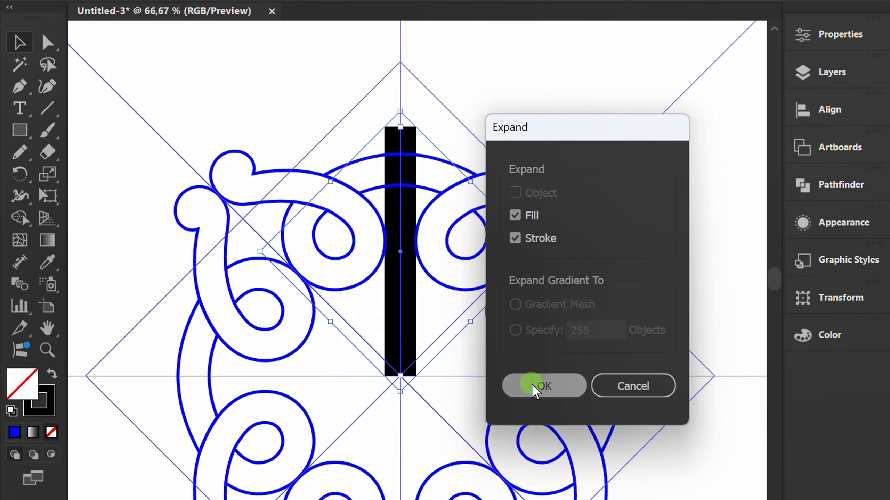
pyautogui.scroll(2, 428, 82)
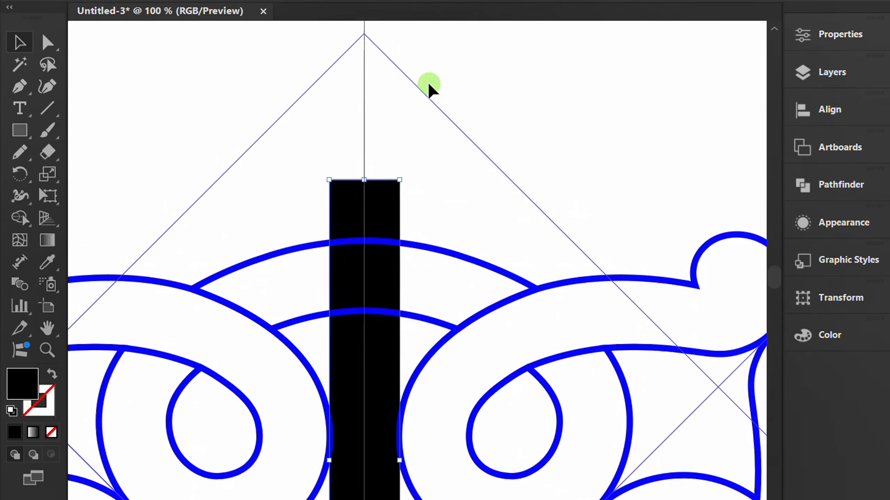
pyautogui.hotkey('shift', 'x')
pyautogui.click(473, 205)
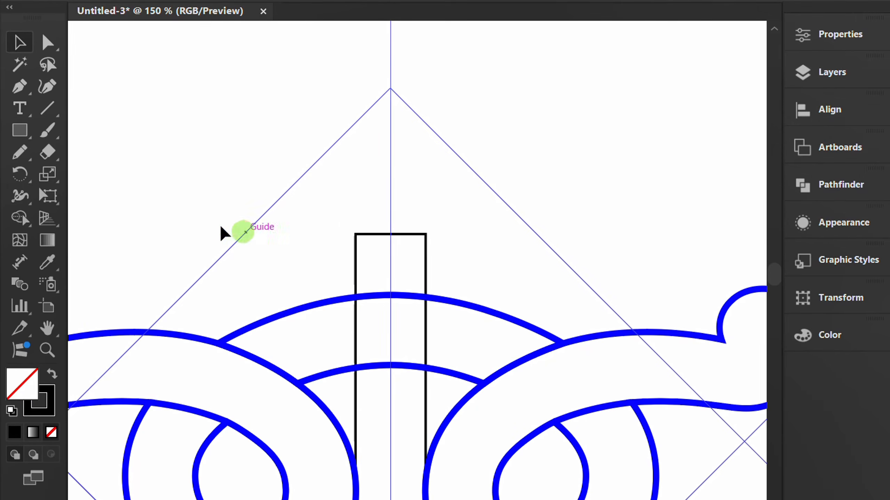
# Draw an open four-segment Pen path from the rectangle's upper-left corner out to a left barb, back inward, and up to the vertical guide.
pyautogui.click(19, 87)
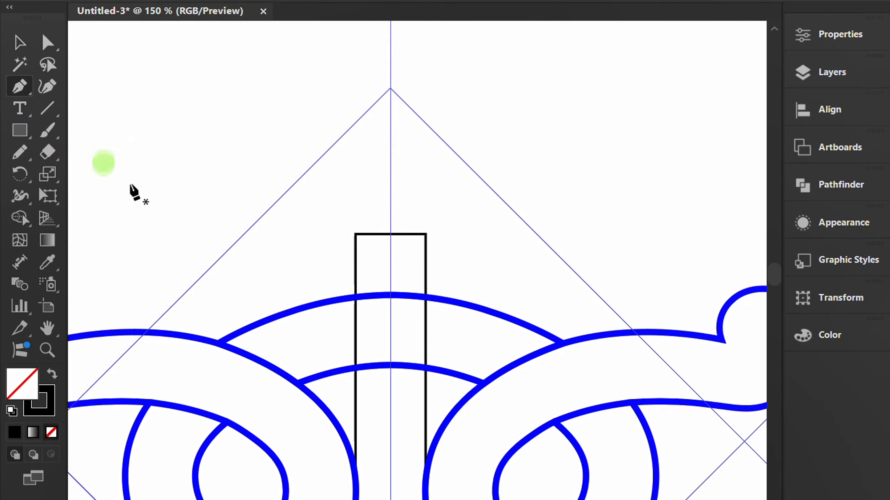
pyautogui.click(356, 234)
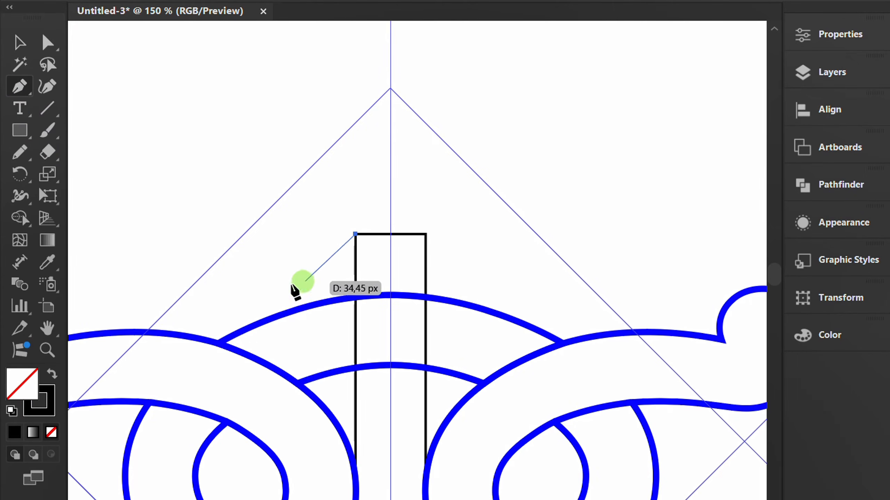
pyautogui.click(212, 304)
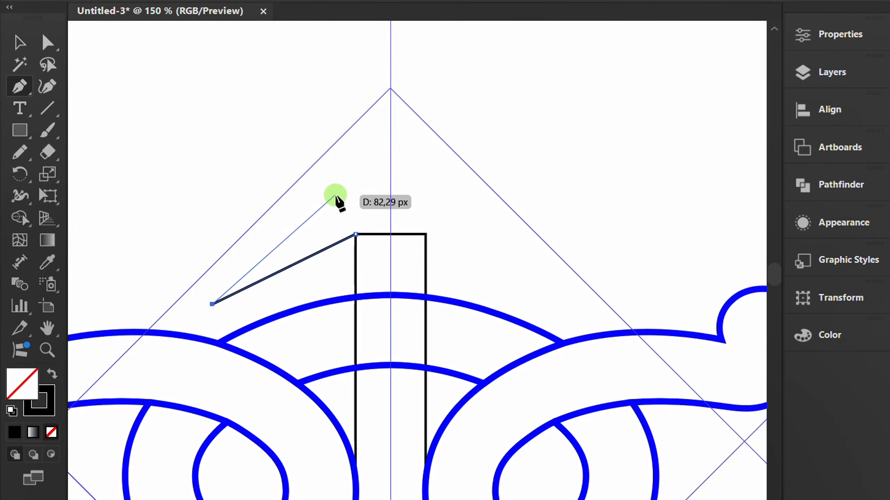
pyautogui.click(337, 196)
pyautogui.click(344, 169)
pyautogui.click(390, 45)
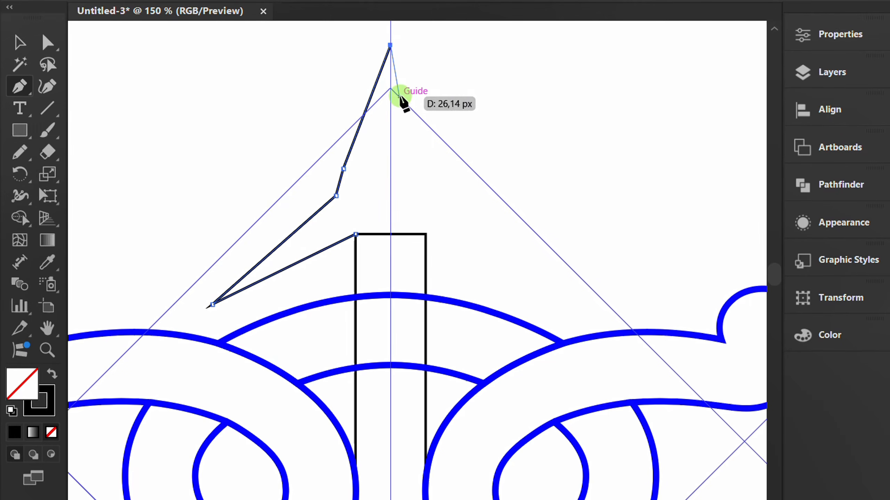
pyautogui.press('Escape')
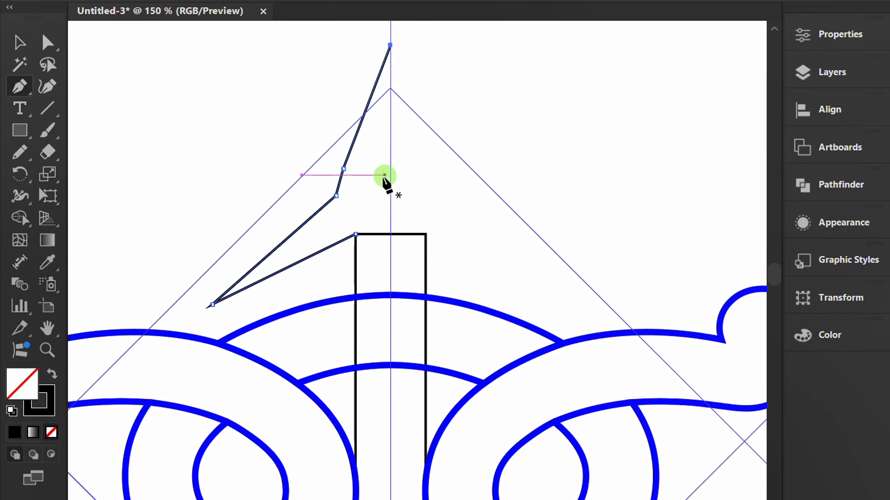
pyautogui.scroll(1, 280, 291)
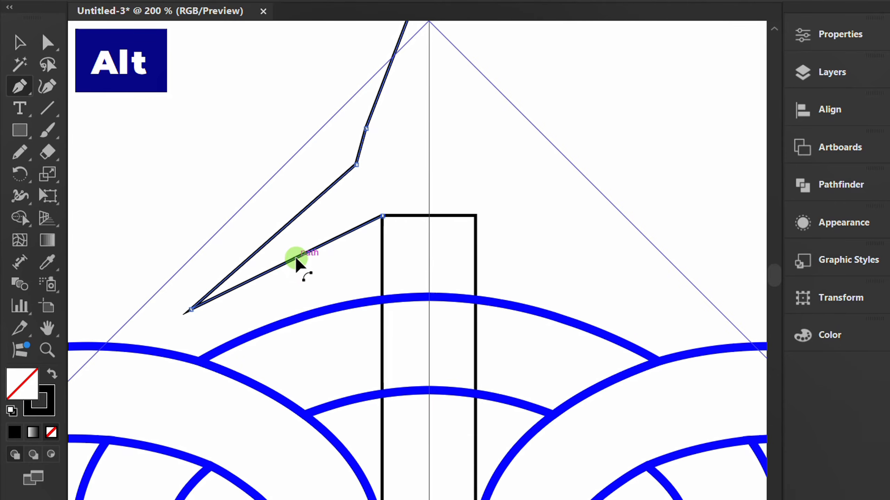
# Bend the left barb's long edges and the short notch segment above it from straight lines into curves.
pyautogui.moveTo(296, 261); pyautogui.dragTo(272, 199)
pyautogui.moveTo(360, 145); pyautogui.dragTo(351, 142)
pyautogui.scroll(-1, 346, 373)
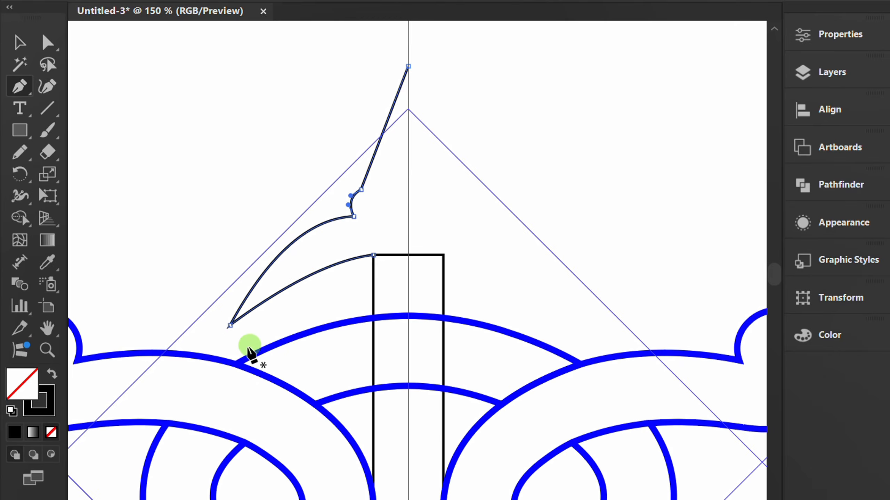
# Move the left barb's tip inward and reshape its upper and lower edges into fuller arcs.
pyautogui.moveTo(229, 325); pyautogui.dragTo(268, 326)
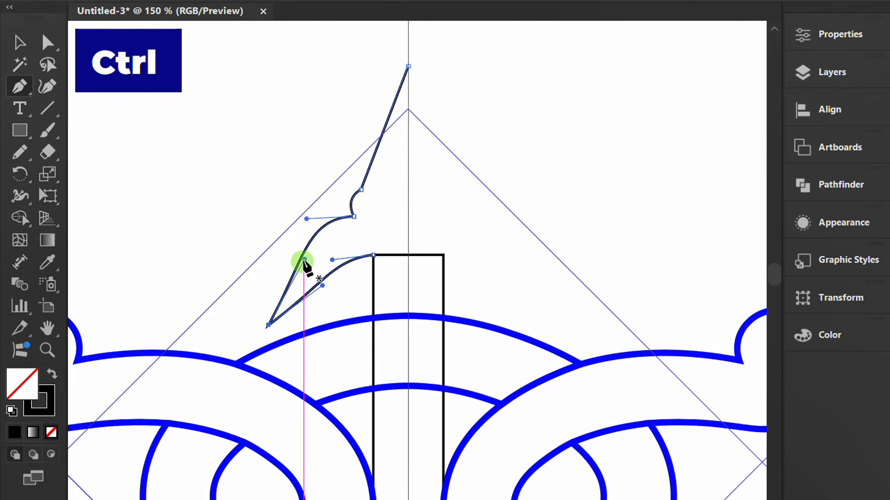
pyautogui.moveTo(304, 264); pyautogui.dragTo(292, 255)
pyautogui.moveTo(315, 286); pyautogui.dragTo(342, 247)
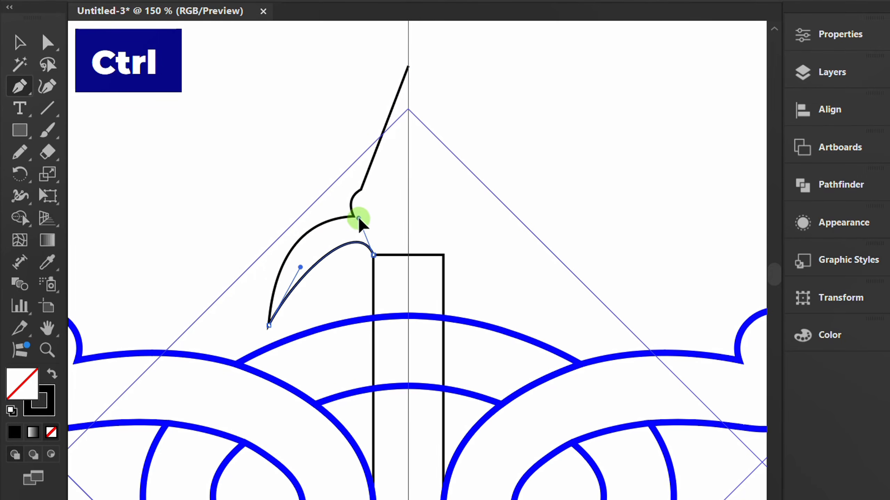
pyautogui.moveTo(356, 212)
pyautogui.mouseDown()
pyautogui.moveTo(308, 203)
pyautogui.moveTo(374, 204)
pyautogui.moveTo(345, 225)
pyautogui.mouseUp()
# Round the small notch above the barb into a fuller arc, and bend the segment rising to the vertical guide into an S-curve.
pyautogui.hotkey('ctrl', '=')
pyautogui.hotkey('ctrl', '=')
pyautogui.moveTo(359, 167); pyautogui.dragTo(429, 189)
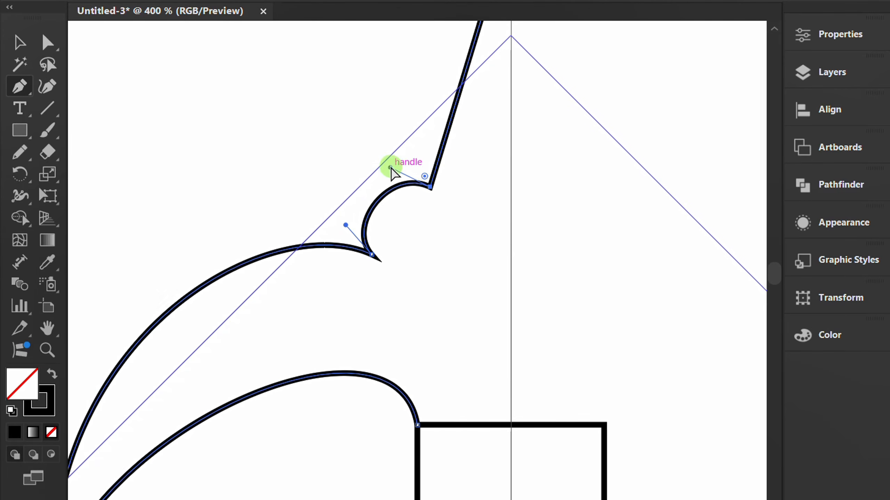
pyautogui.hotkey('ctrl', '-')
pyautogui.moveTo(478, 32); pyautogui.dragTo(430, 112)
pyautogui.moveTo(345, 290); pyautogui.dragTo(323, 234)
pyautogui.moveTo(381, 252); pyautogui.dragTo(385, 257)
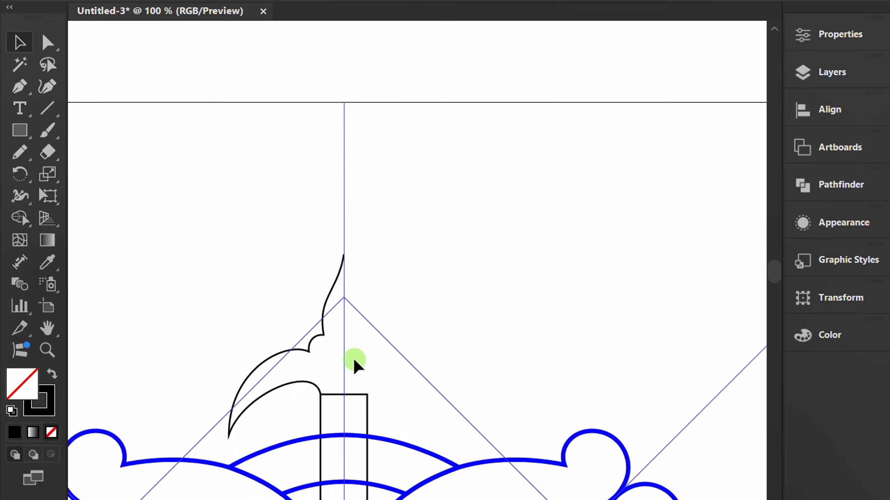
# Reflect a copy of the curved half-outline across the vertical guide to form the matching right side.
pyautogui.scroll(1, 324, 359)
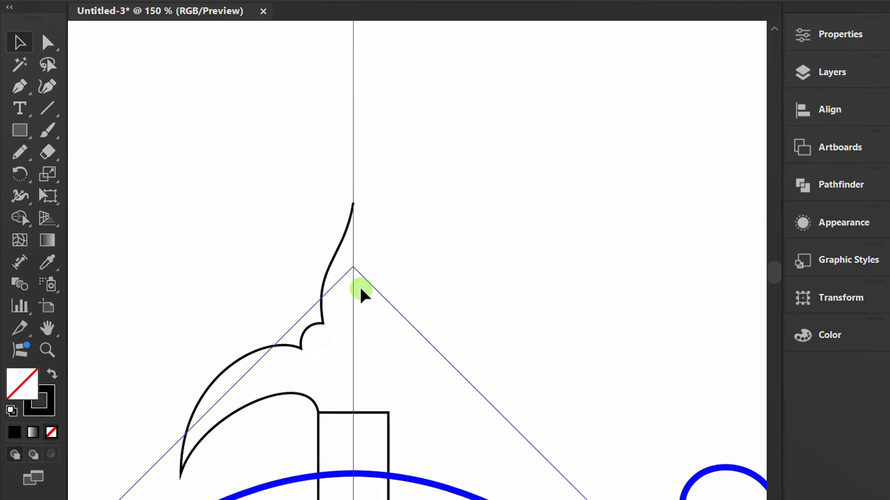
pyautogui.moveTo(357, 289); pyautogui.dragTo(245, 400)
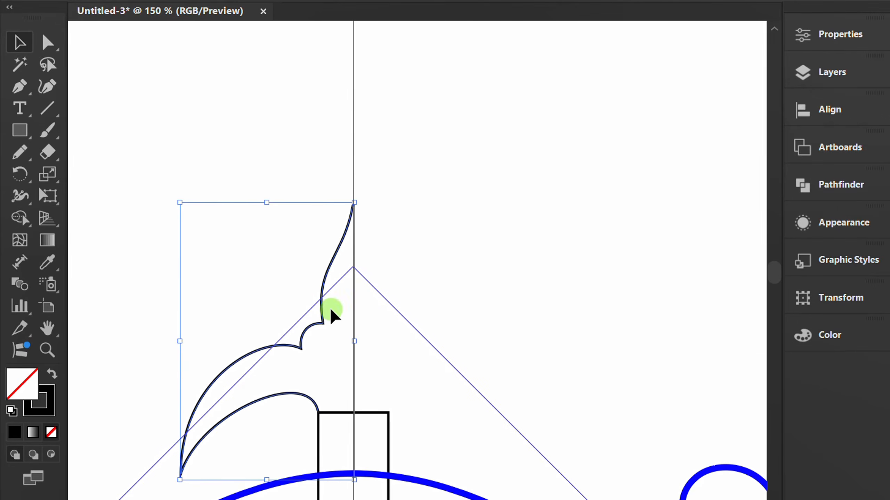
pyautogui.click(19, 173)
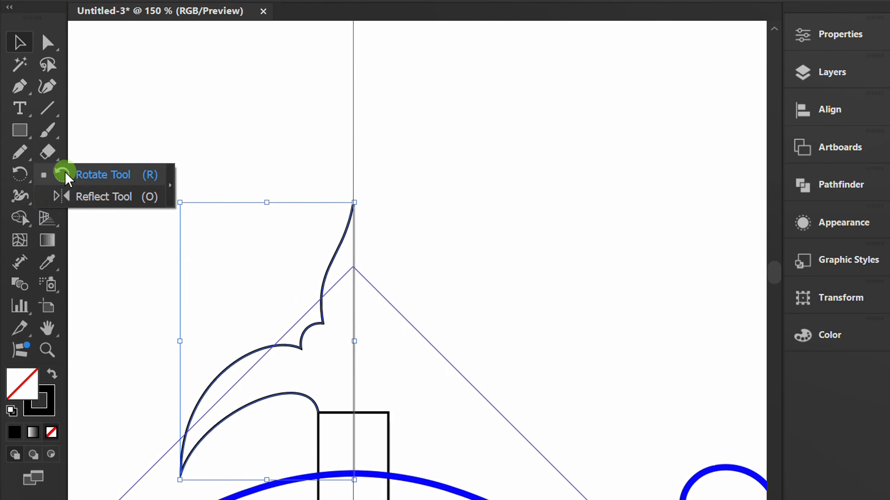
pyautogui.click(56, 192)
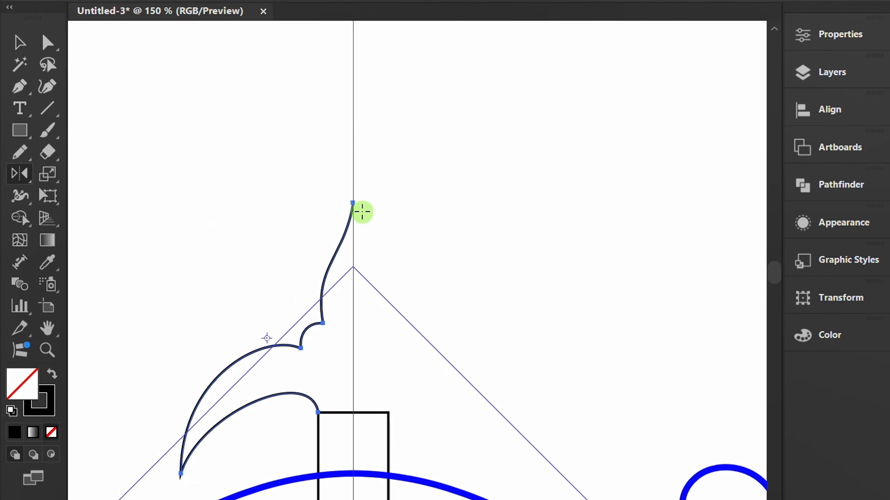
pyautogui.moveTo(287, 371); pyautogui.dragTo(415, 372)
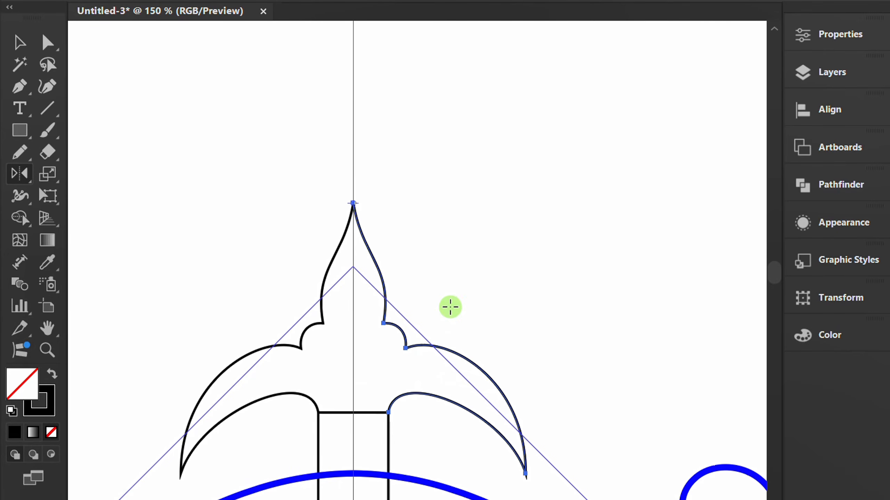
pyautogui.press('v')
pyautogui.click(600, 243)
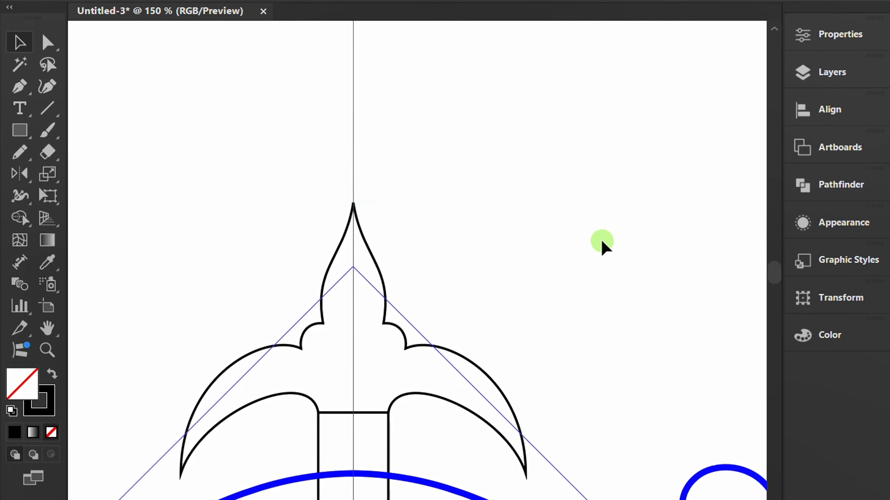
# Select the left and right halves of the pointed head and join their paths at the tip.
pyautogui.moveTo(535, 216); pyautogui.dragTo(232, 380)
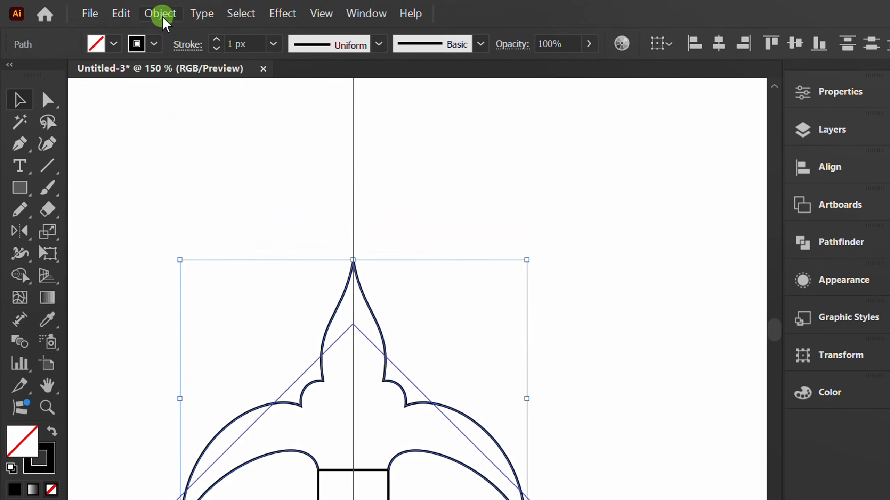
pyautogui.click(160, 13)
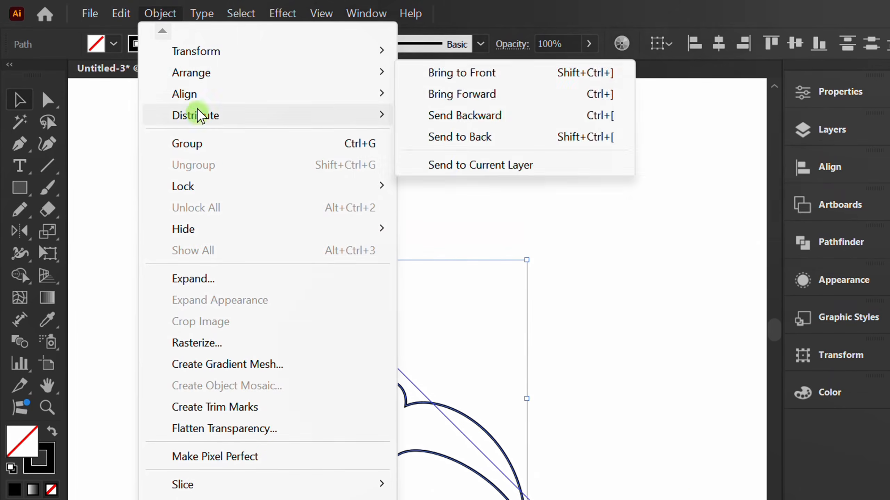
pyautogui.moveTo(212, 433)
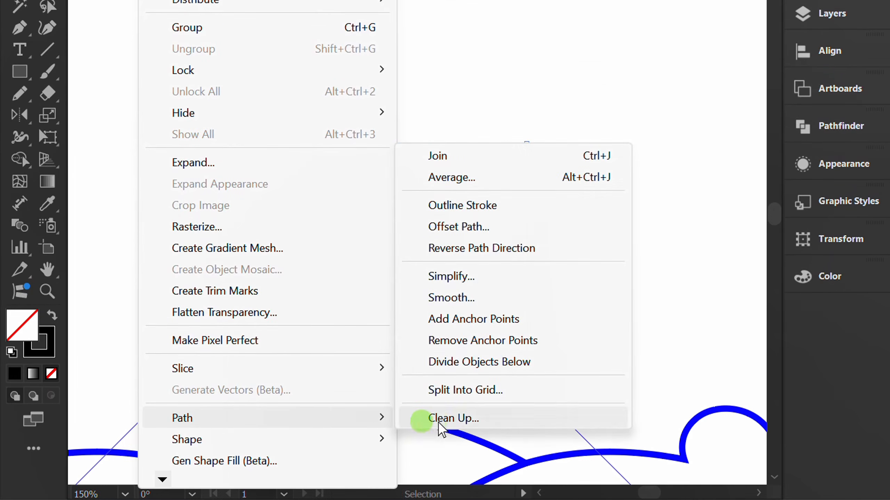
pyautogui.click(486, 157)
# Select the pointed head together with the vertical rectangle and unite them into one shape.
pyautogui.hotkey('ctrl', '-')
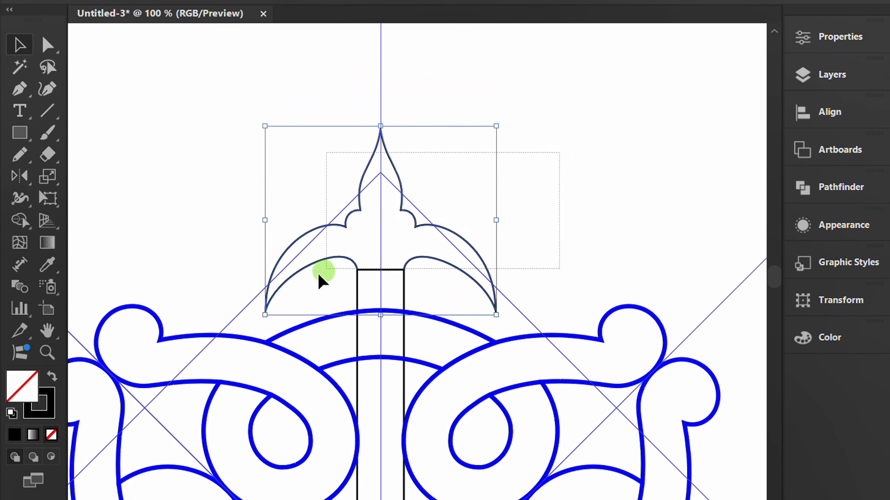
pyautogui.click(278, 298)
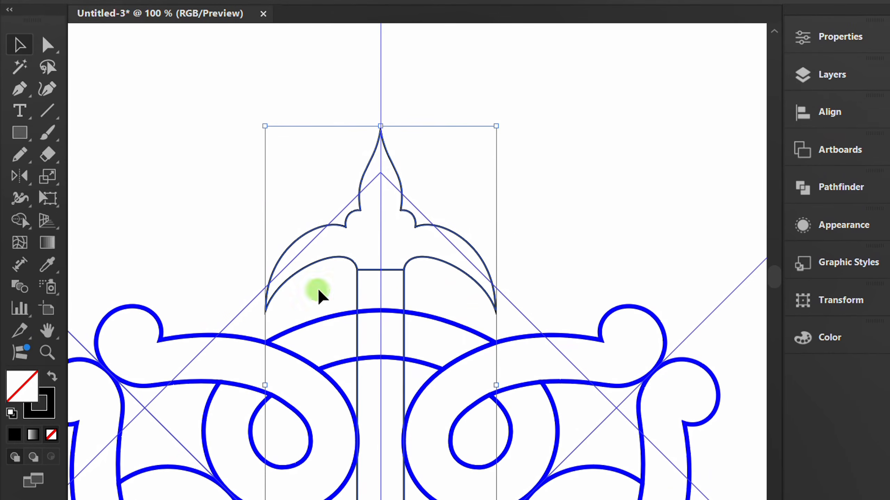
pyautogui.click(848, 192)
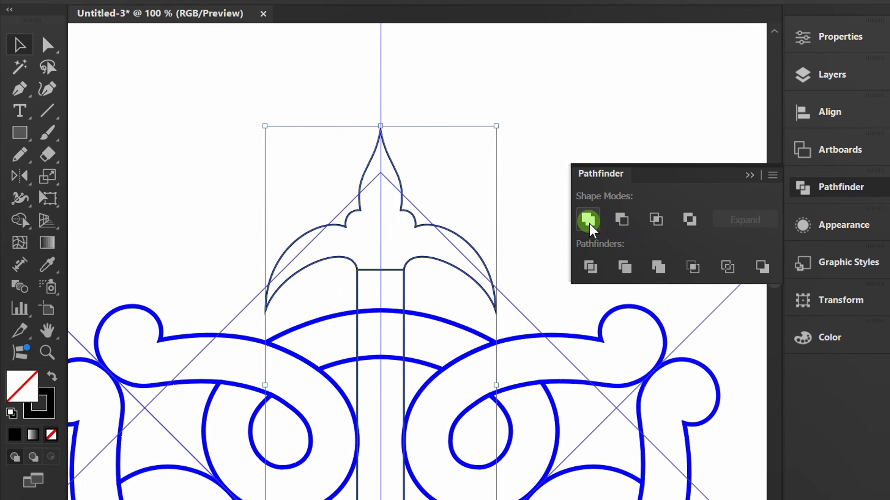
pyautogui.click(749, 175)
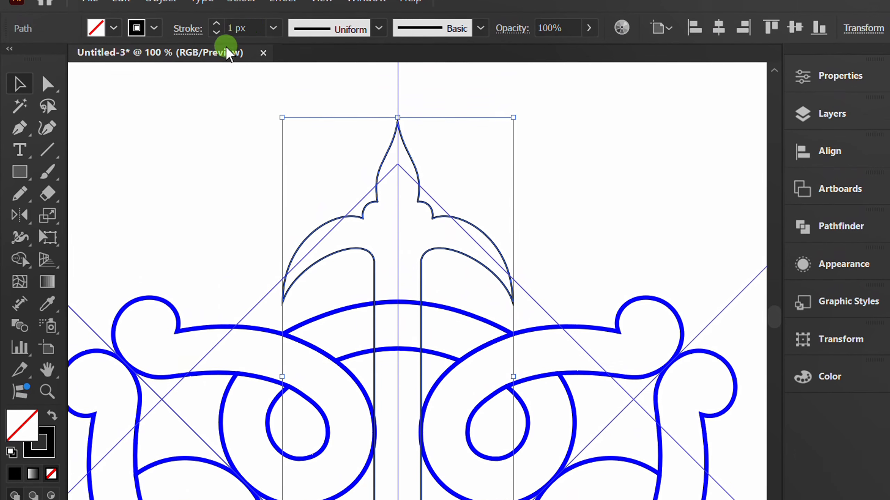
# Set the united pointed shape's stroke weight to 3 px.
pyautogui.press('Up')
pyautogui.press('Up')
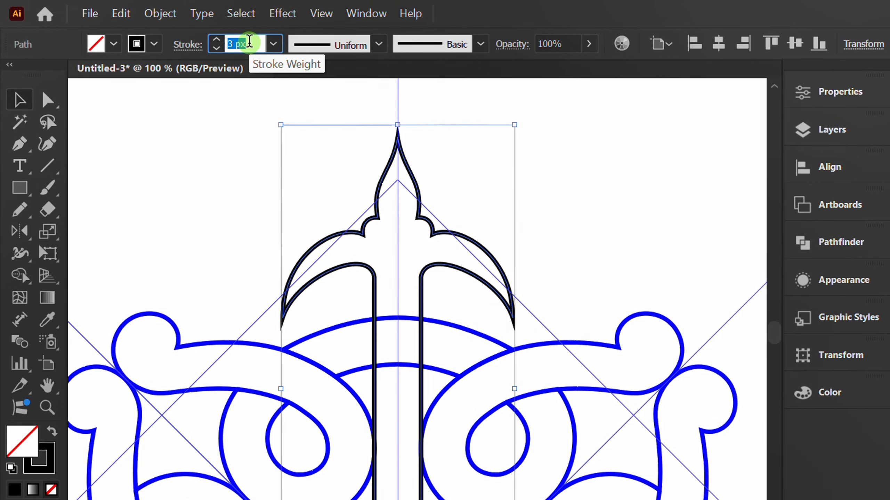
pyautogui.click(201, 189)
# Create a copy of the pointed shape rotated 90° about the intersection of the guides.
pyautogui.scroll(-2, 258, 183)
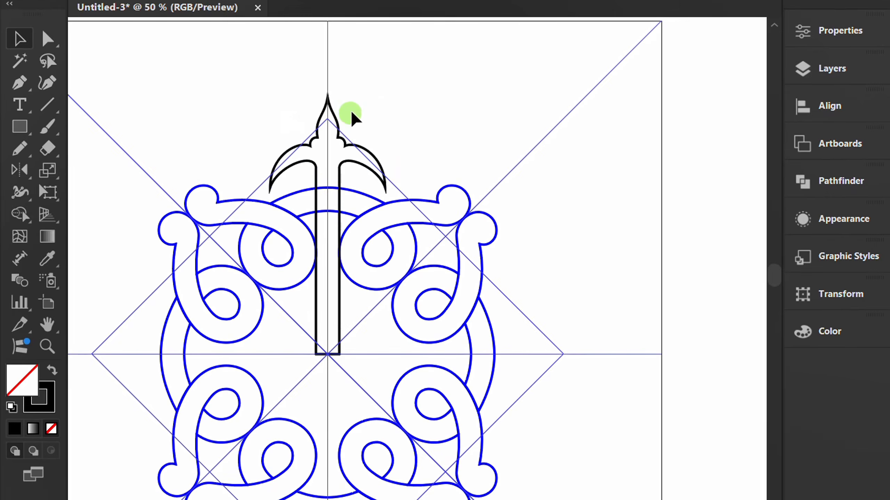
pyautogui.moveTo(373, 103); pyautogui.dragTo(316, 134)
pyautogui.press('r')
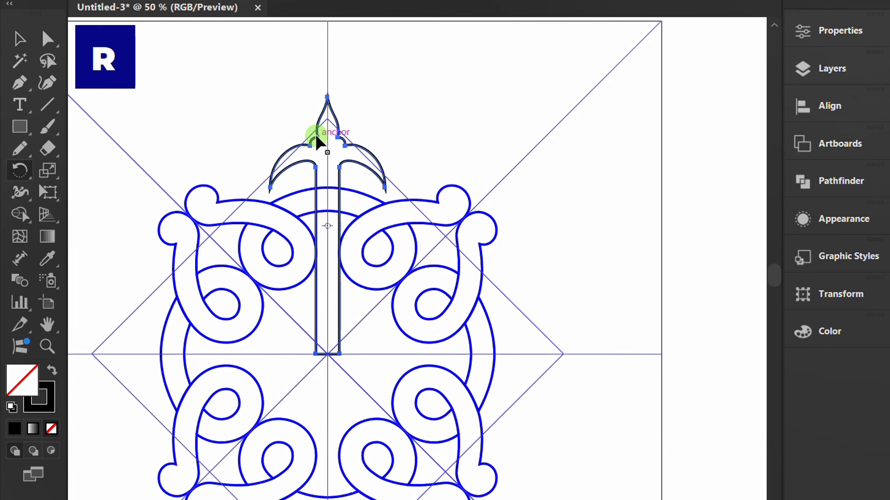
pyautogui.press('alt')
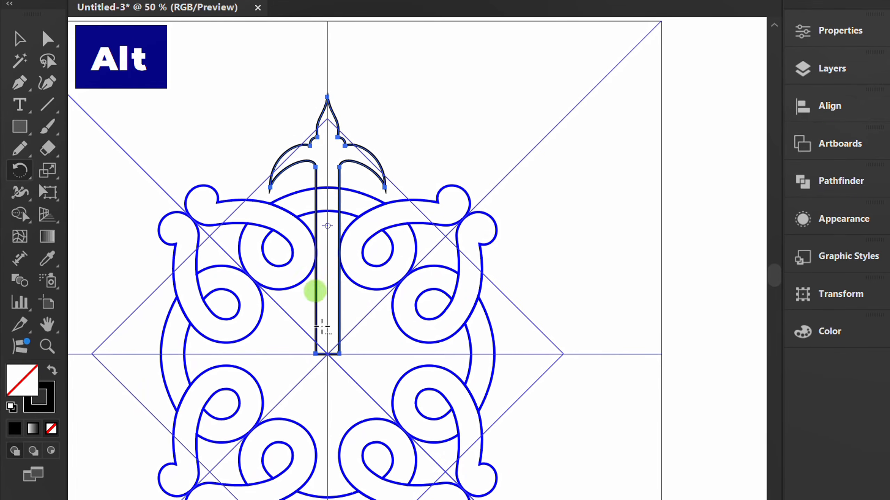
pyautogui.keyDown('alt'); pyautogui.click(327, 354); pyautogui.keyUp('alt')
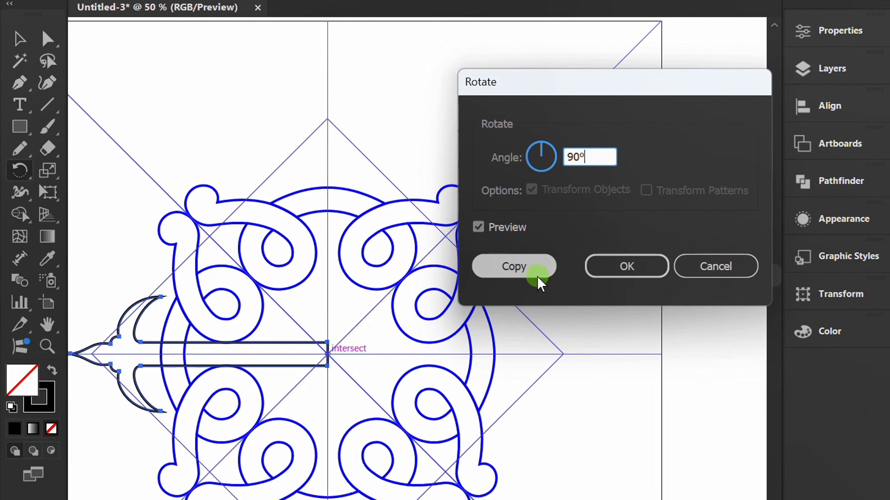
pyautogui.click(514, 267)
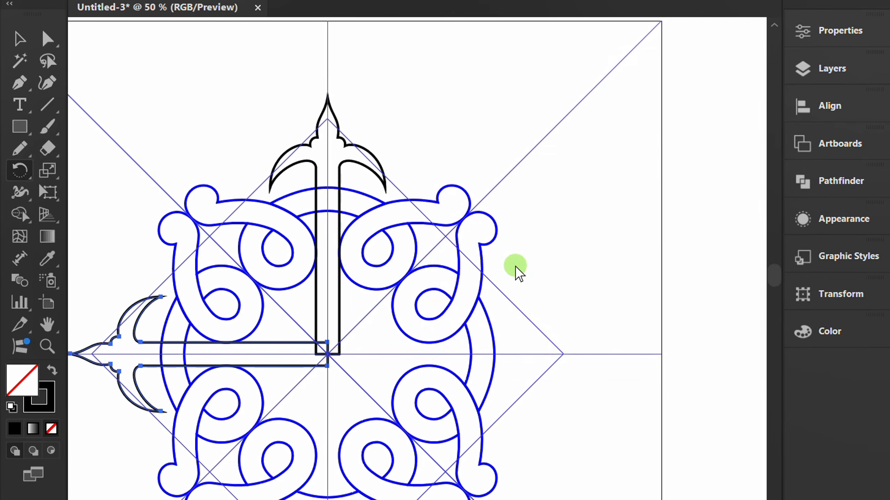
# Repeat the rotated copy to complete a four-armed cross around the guide center.
pyautogui.press('ctrl')
pyautogui.hotkey('ctrl', 'd')
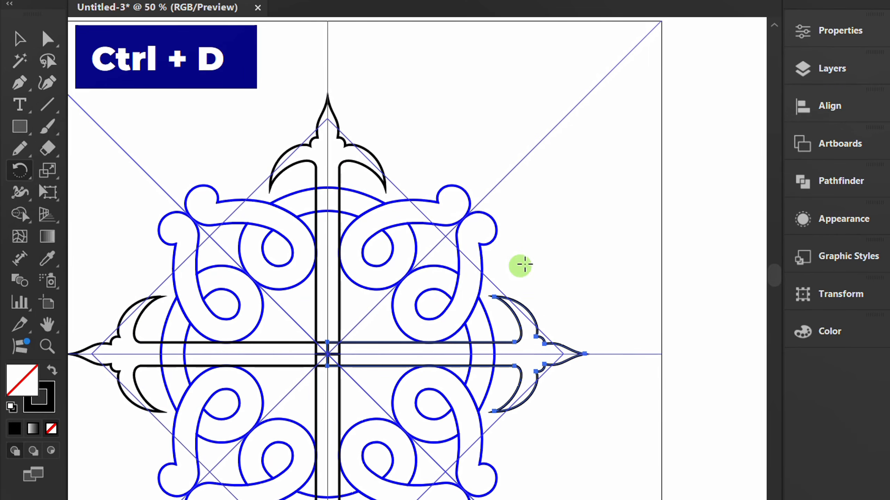
pyautogui.press('v')
pyautogui.click(531, 263)
# Select the four pointed arms where they overlap at the center and unite them into a single cross outline.
pyautogui.press('space')
pyautogui.moveTo(552, 251); pyautogui.dragTo(608, 164)
pyautogui.scroll(1, 389, 273)
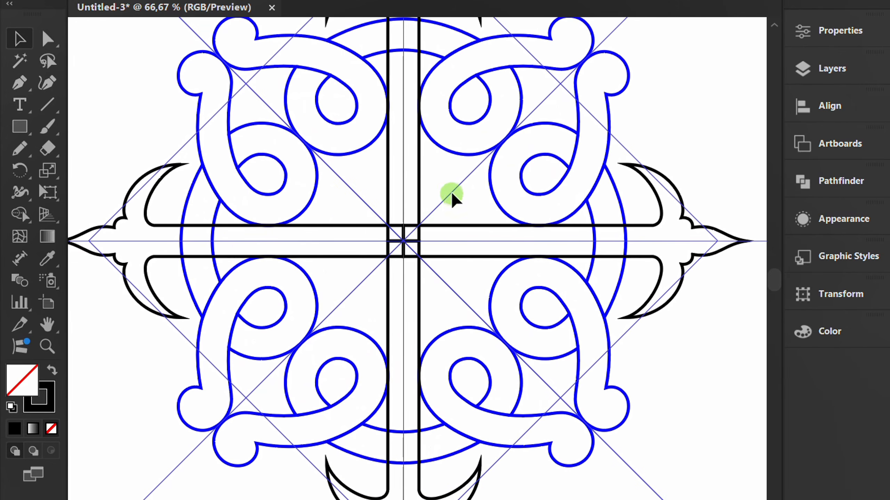
pyautogui.moveTo(451, 192); pyautogui.dragTo(356, 276)
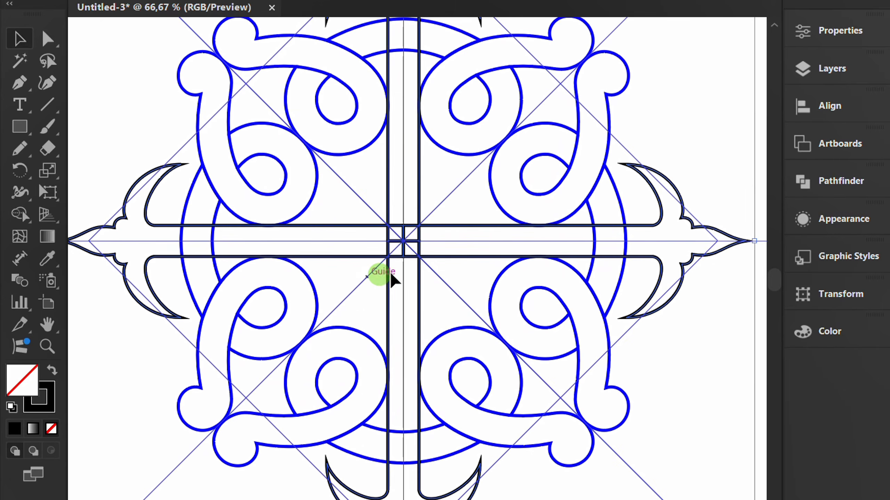
pyautogui.click(813, 181)
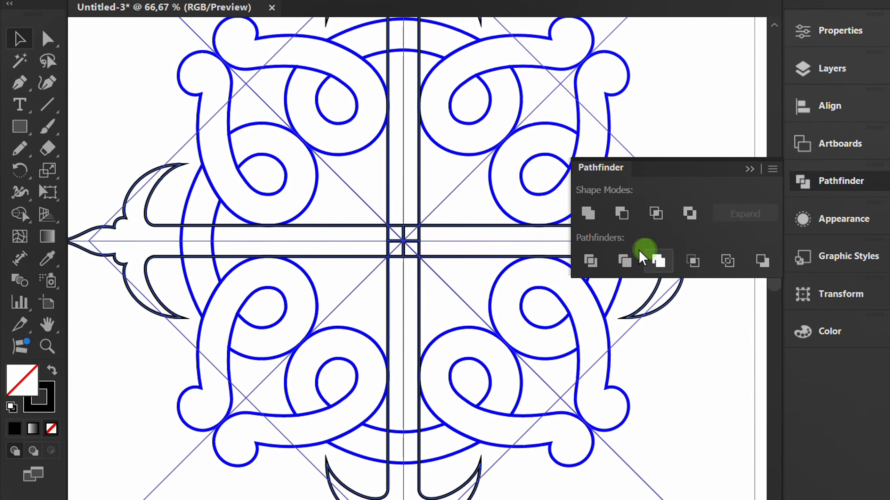
pyautogui.click(590, 213)
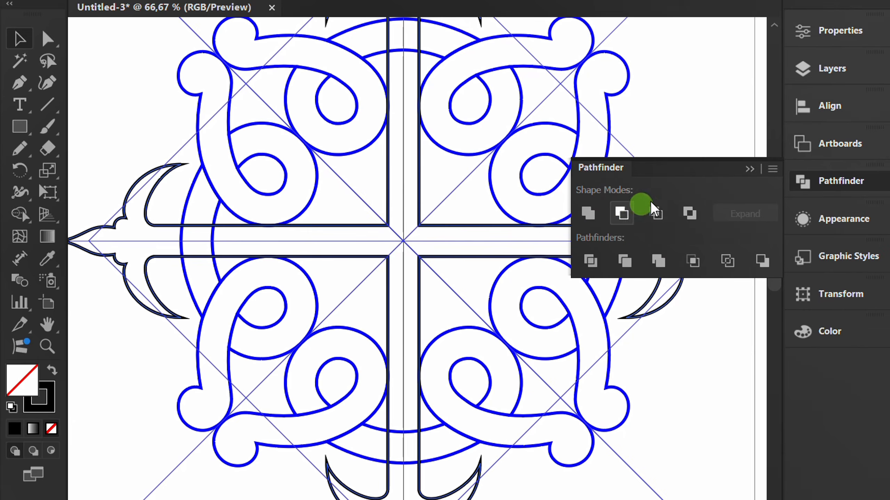
pyautogui.click(743, 167)
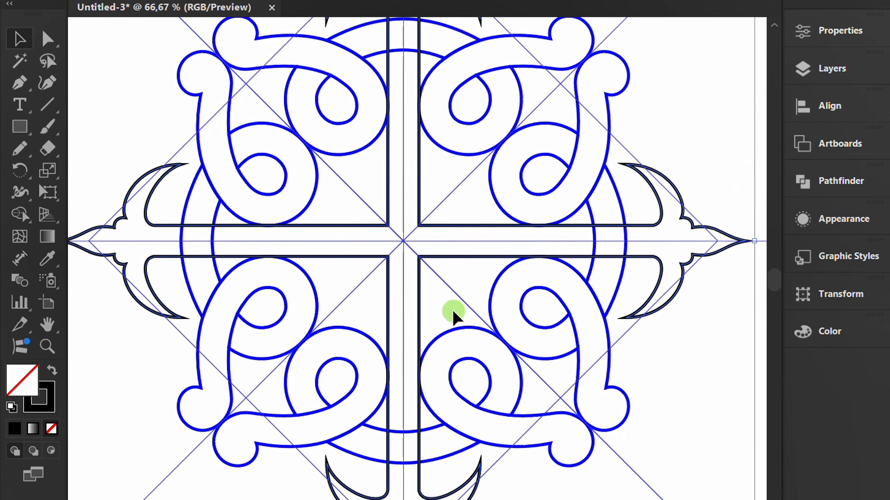
# Change the blue looped motif group's stroke color to Black.
pyautogui.scroll(-1, 404, 318)
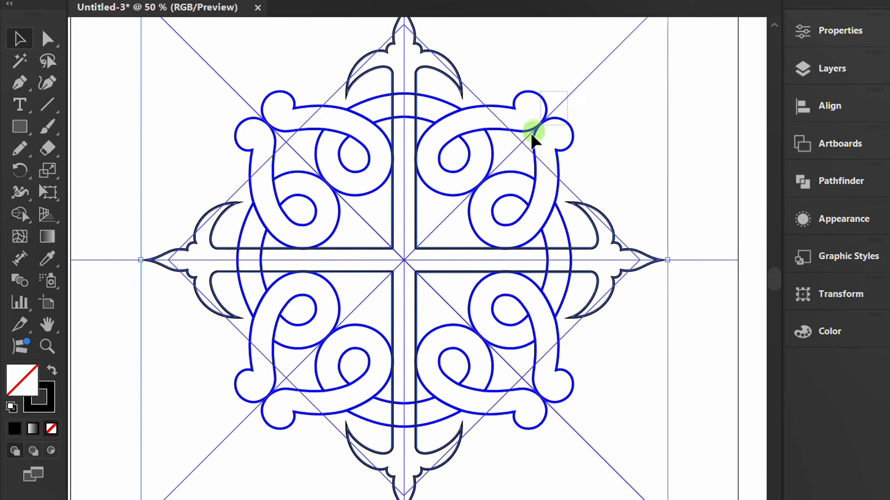
pyautogui.click(531, 132)
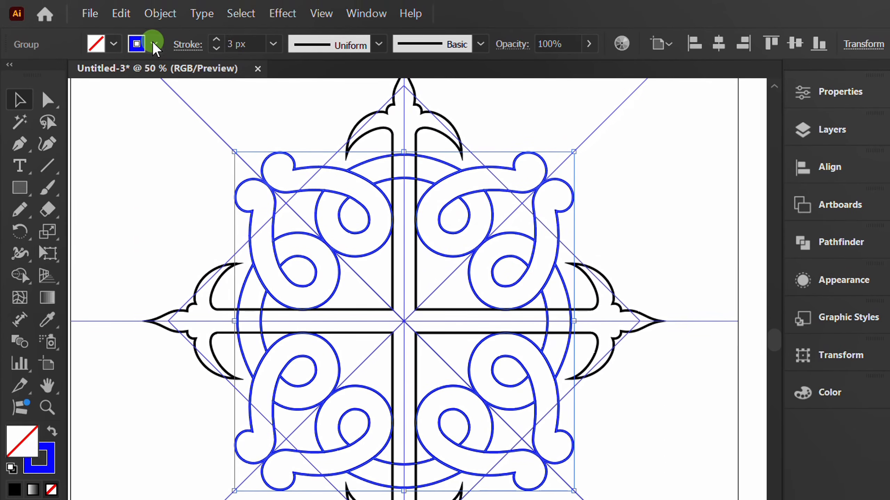
pyautogui.click(154, 44)
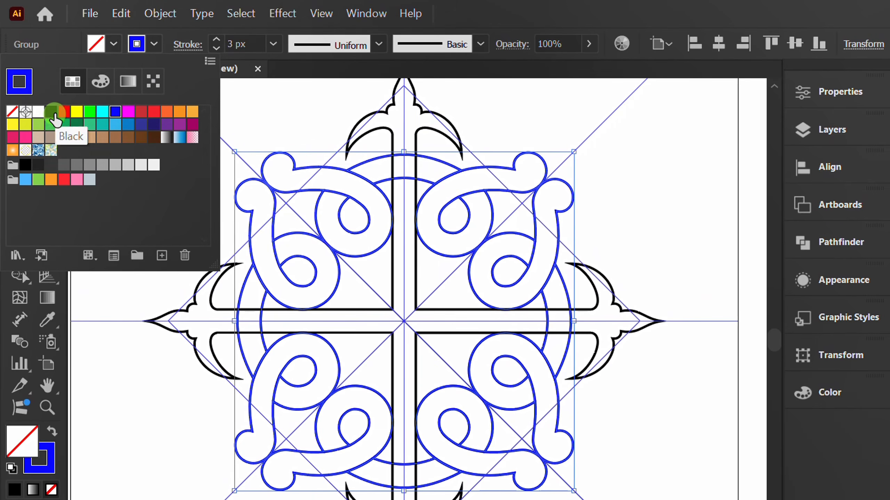
pyautogui.click(54, 119)
pyautogui.click(154, 44)
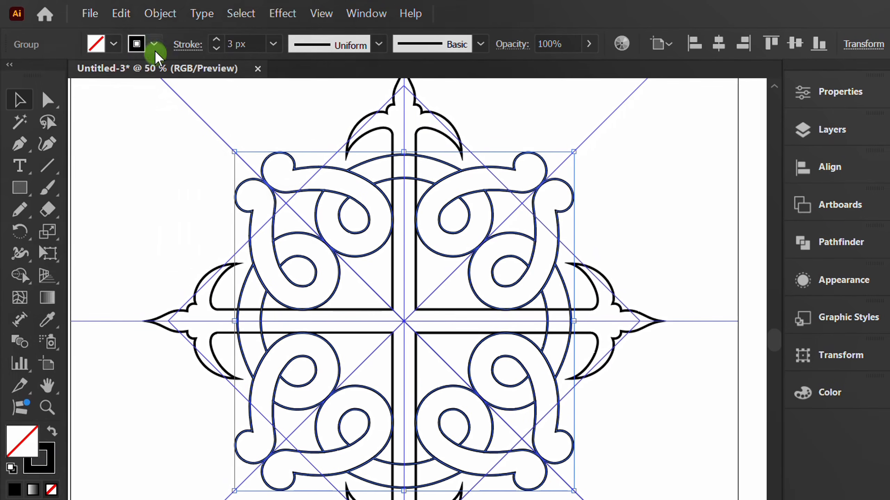
pyautogui.click(224, 193)
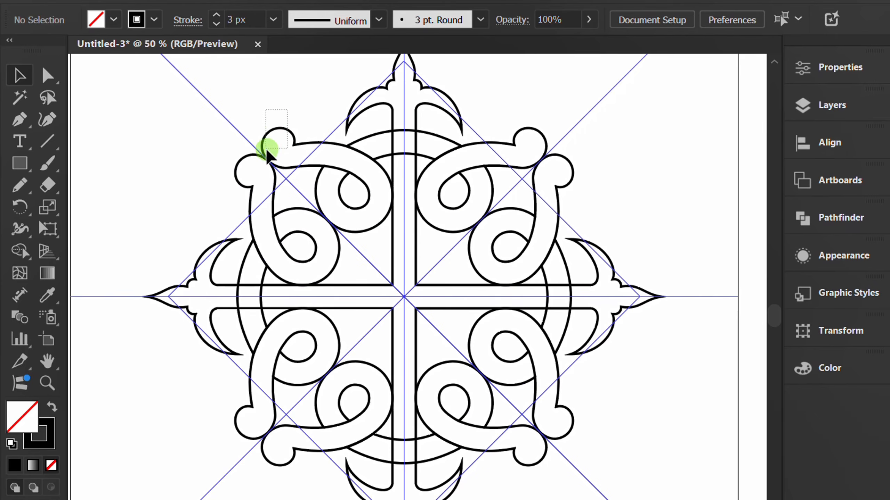
# Give the looped motif group, including its ring behind the loops, a white fill.
pyautogui.click(267, 156)
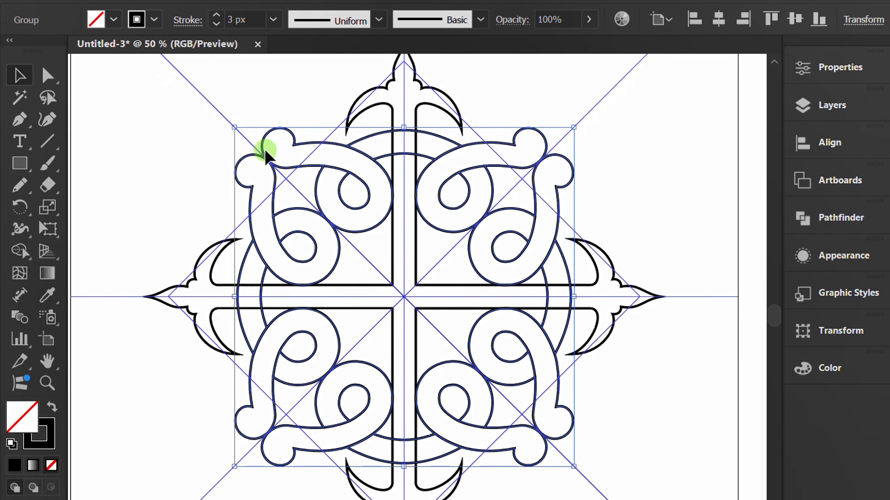
pyautogui.click(114, 17)
pyautogui.click(38, 88)
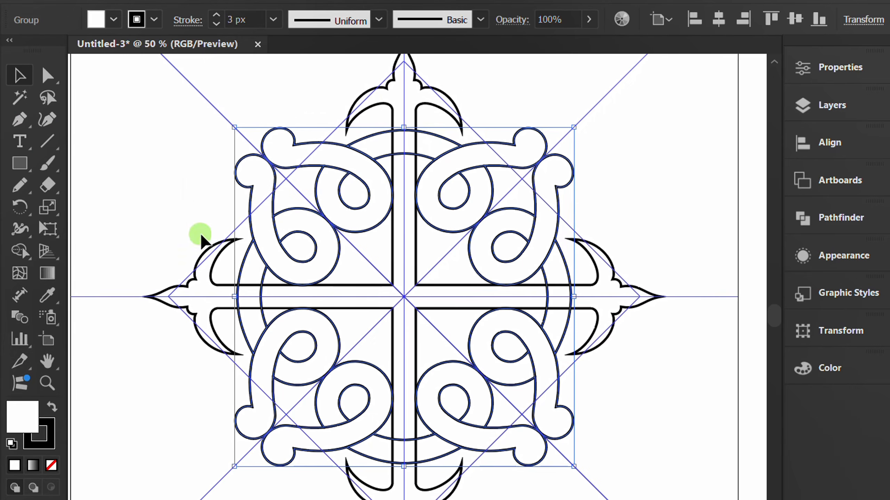
# Fill the united four-armed cross with white so it covers the ring lines behind it.
pyautogui.click(159, 293)
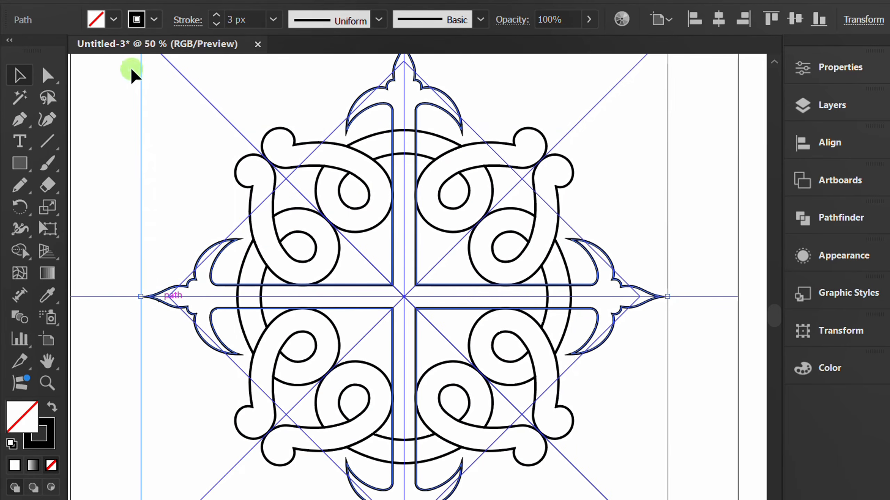
pyautogui.click(114, 18)
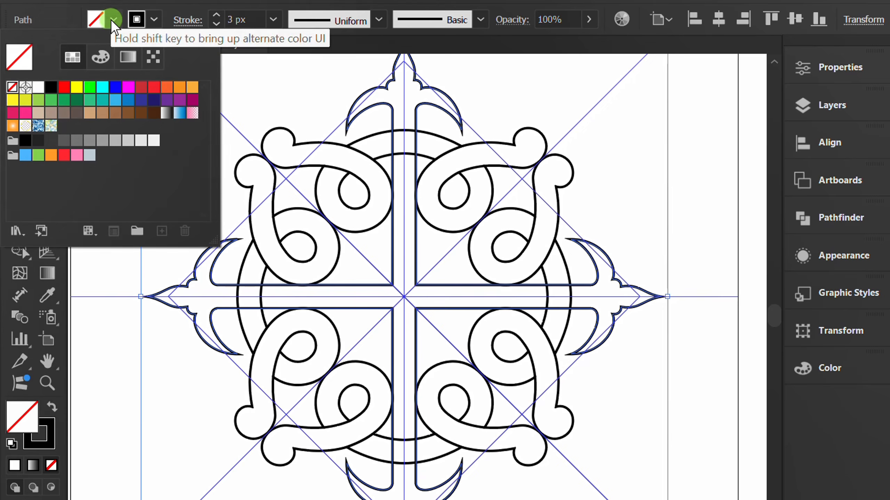
pyautogui.click(38, 87)
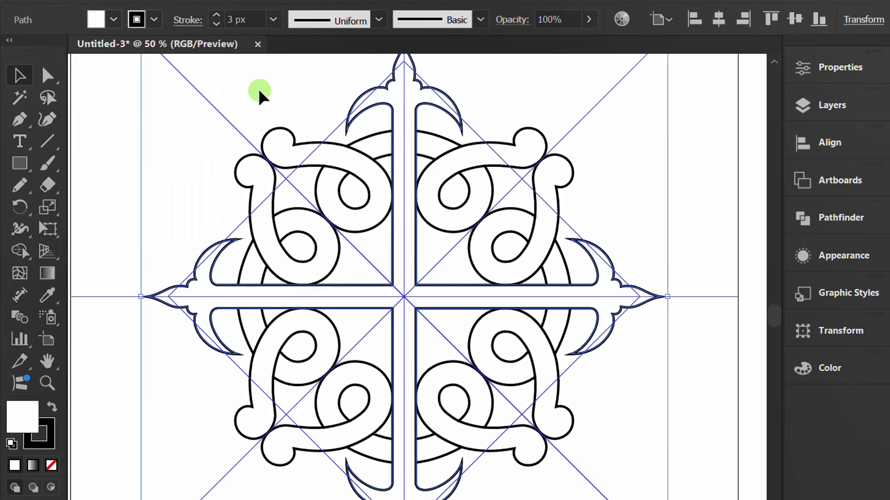
pyautogui.click(260, 94)
# Hide the guides across the artboard.
pyautogui.scroll(-1, 262, 109)
pyautogui.rightClick(170, 142)
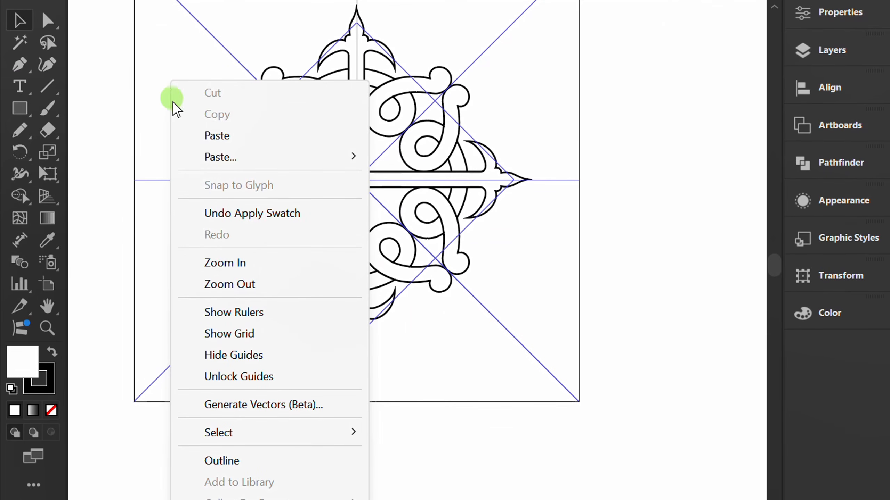
pyautogui.click(269, 355)
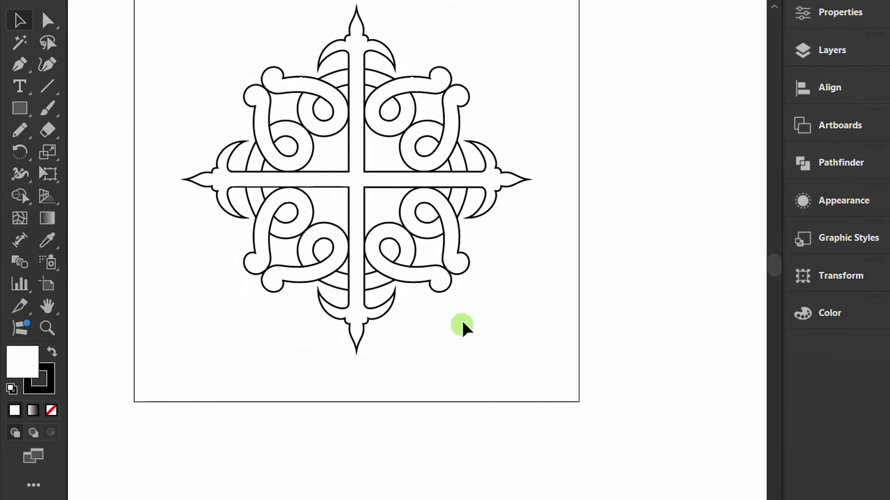
# Select the whole ornament and rotate it 45° so the cross arms point diagonally.
pyautogui.moveTo(469, 324); pyautogui.dragTo(479, 364)
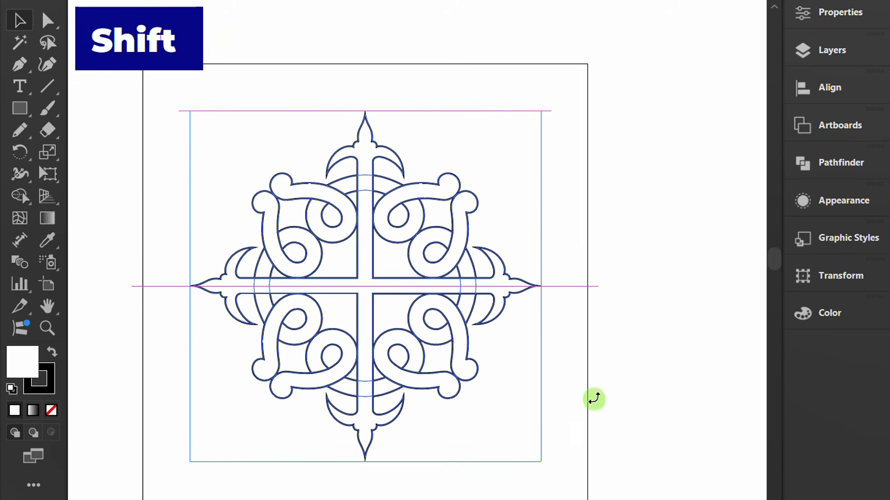
pyautogui.moveTo(594, 399); pyautogui.dragTo(597, 321)
pyautogui.click(526, 387)
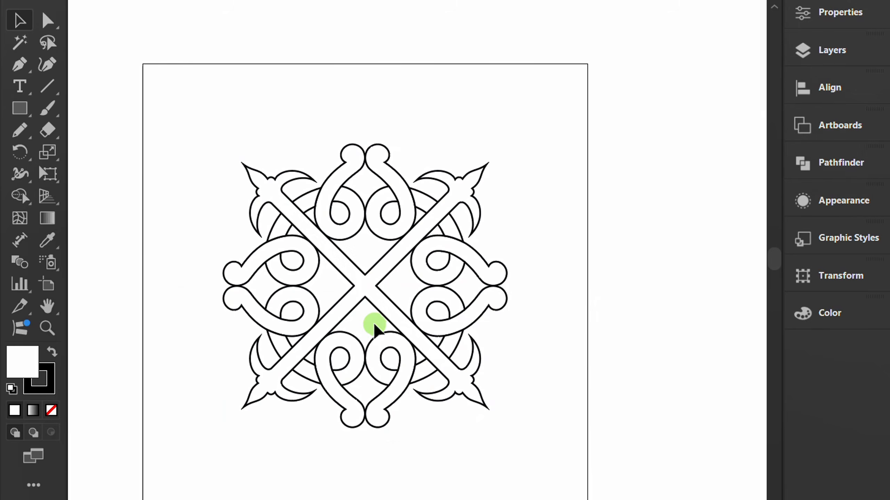
pyautogui.scroll(2, 386, 326)
pyautogui.moveTo(602, 355); pyautogui.dragTo(638, 346)
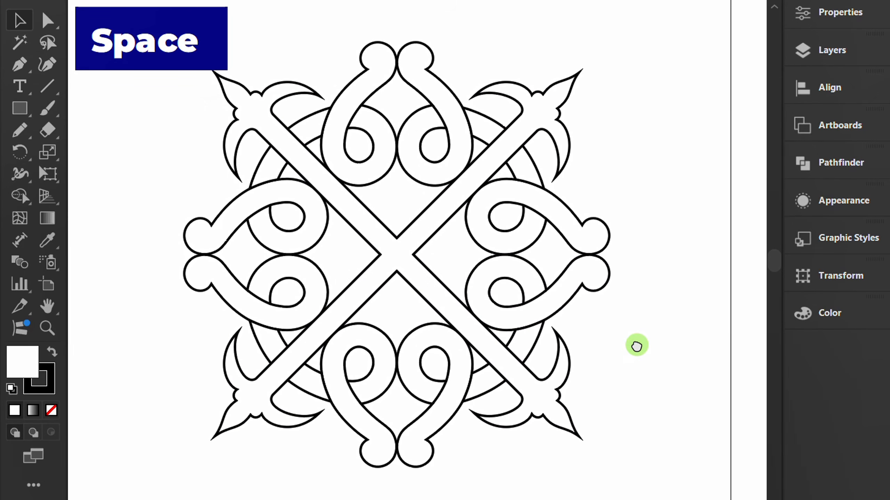